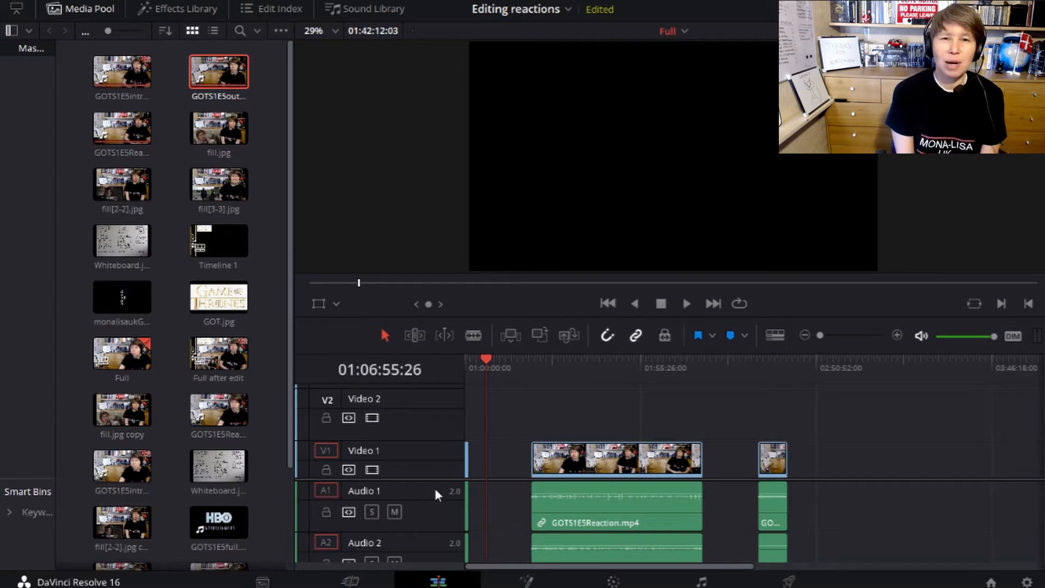
# With snapping and linked selection off, delete the clips on Audio 2 and move all the Audio 1 clips down to Audio 2.
pyautogui.click(605, 333)
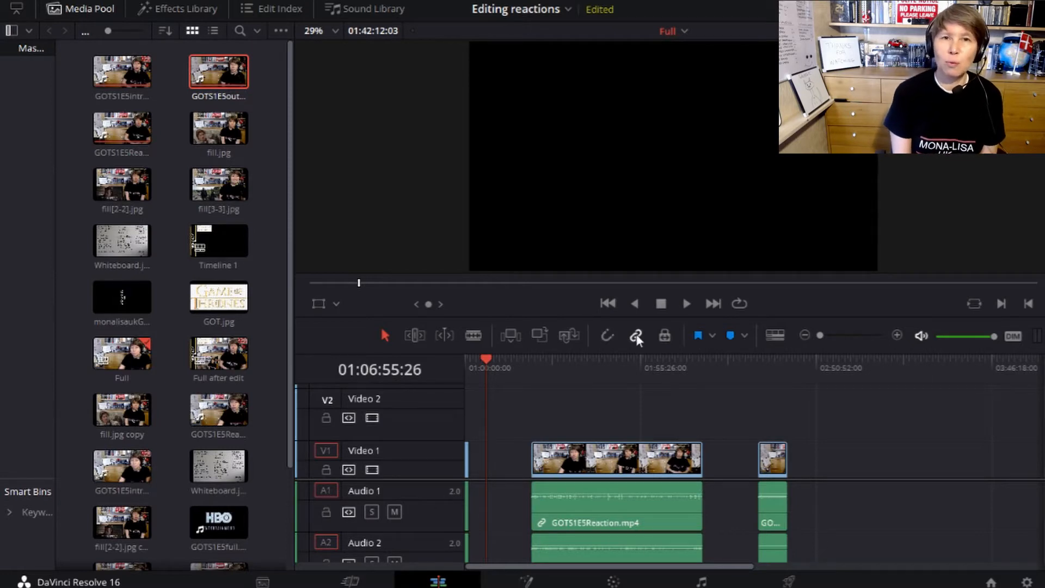
pyautogui.click(636, 335)
pyautogui.moveTo(860, 558); pyautogui.dragTo(494, 552)
pyautogui.scroll(2, 494, 553)
pyautogui.rightClick(573, 529)
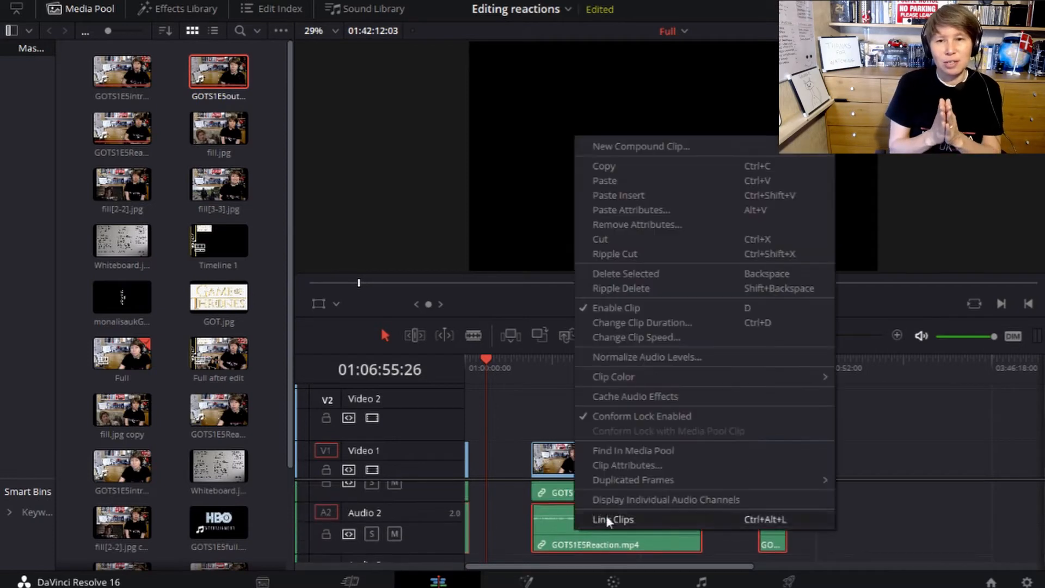
pyautogui.click(630, 271)
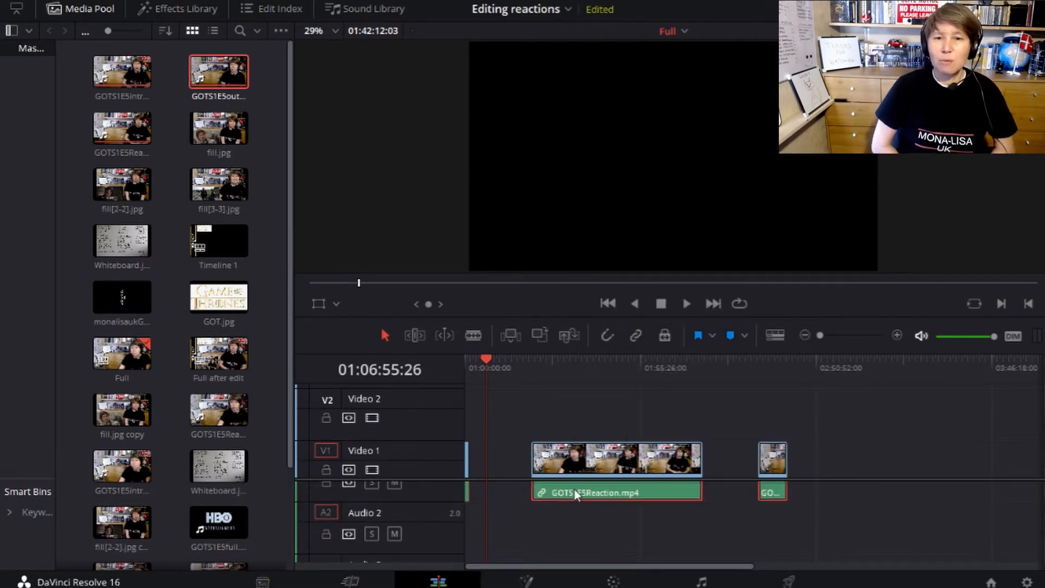
pyautogui.moveTo(594, 491)
pyautogui.mouseDown()
pyautogui.moveTo(604, 516)
pyautogui.moveTo(582, 506)
pyautogui.mouseUp()
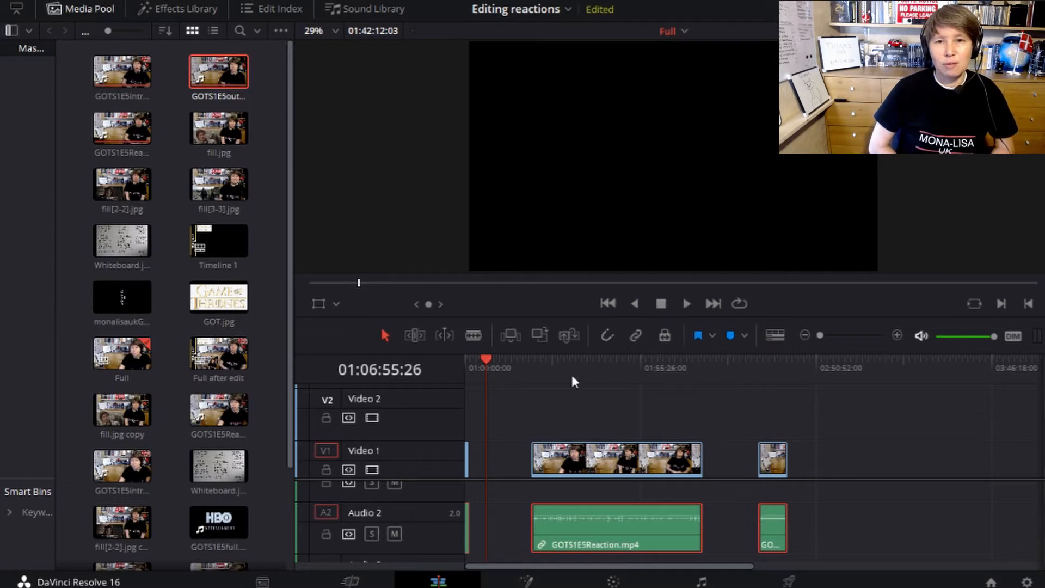
# Shift the selected Audio 2 clips two frames later than the video, checking at the end of the intro clip.
pyautogui.moveTo(475, 363); pyautogui.dragTo(472, 364)
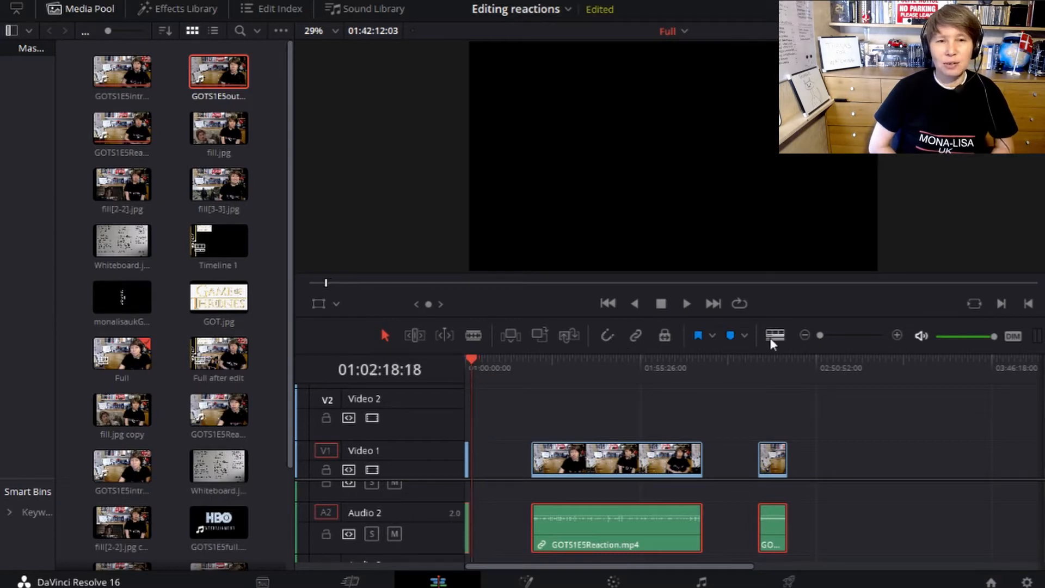
pyautogui.click(850, 336)
pyautogui.hotkey('ctrl', '1')
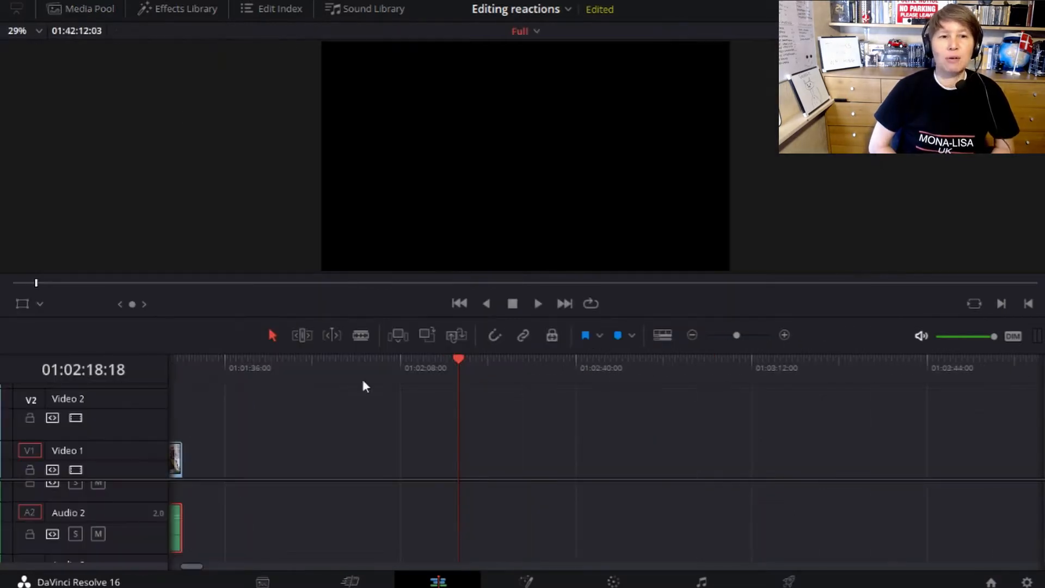
pyautogui.moveTo(196, 566); pyautogui.dragTo(190, 565)
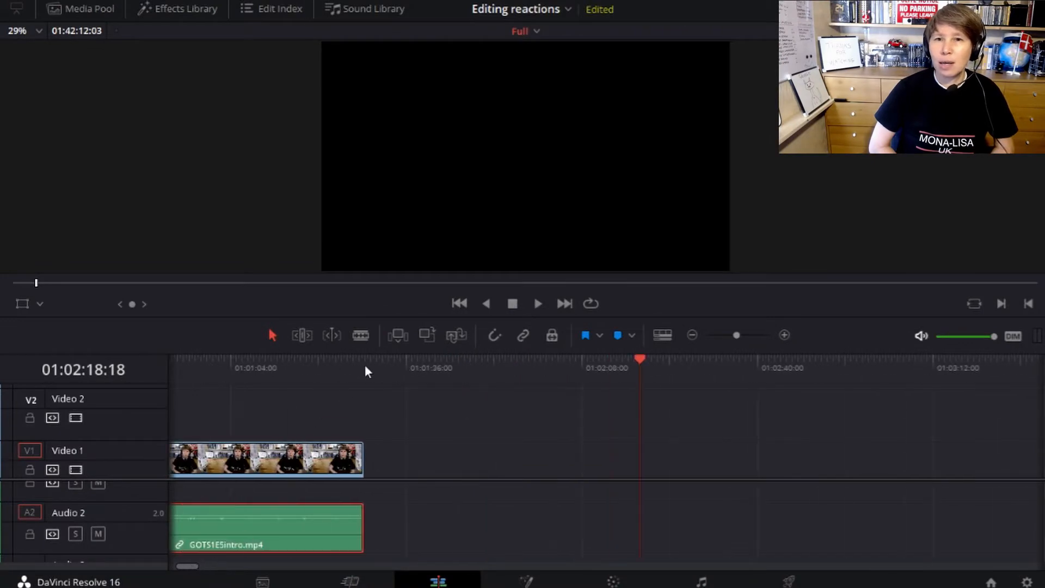
pyautogui.moveTo(365, 365); pyautogui.dragTo(364, 357)
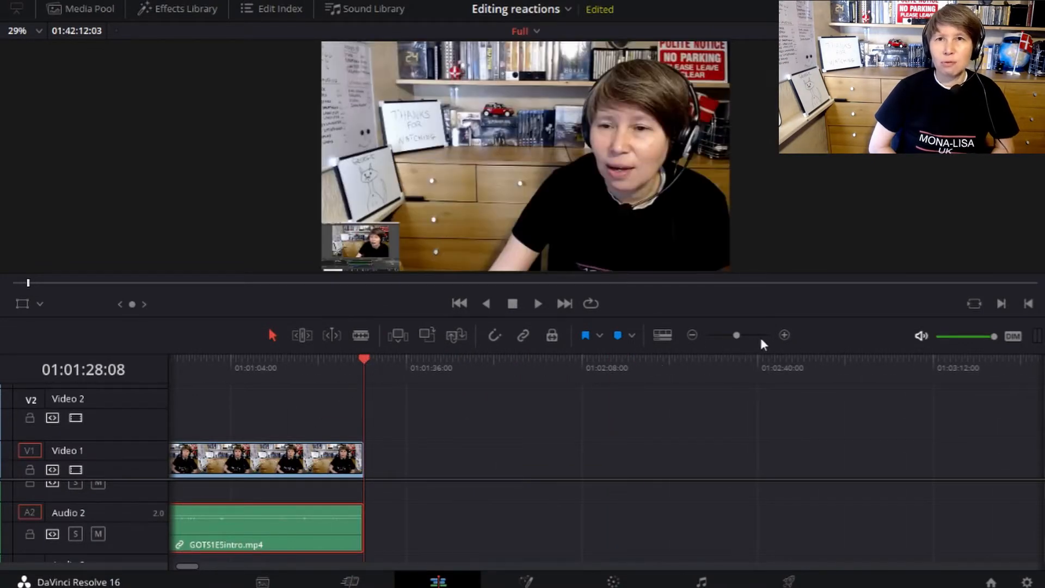
pyautogui.click(762, 335)
pyautogui.click(643, 364)
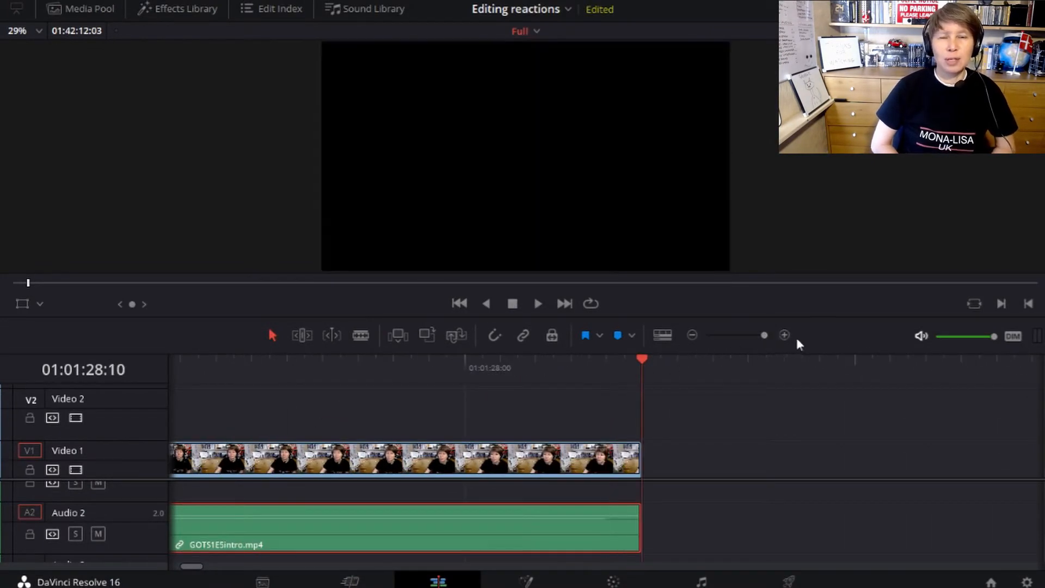
pyautogui.click(785, 335)
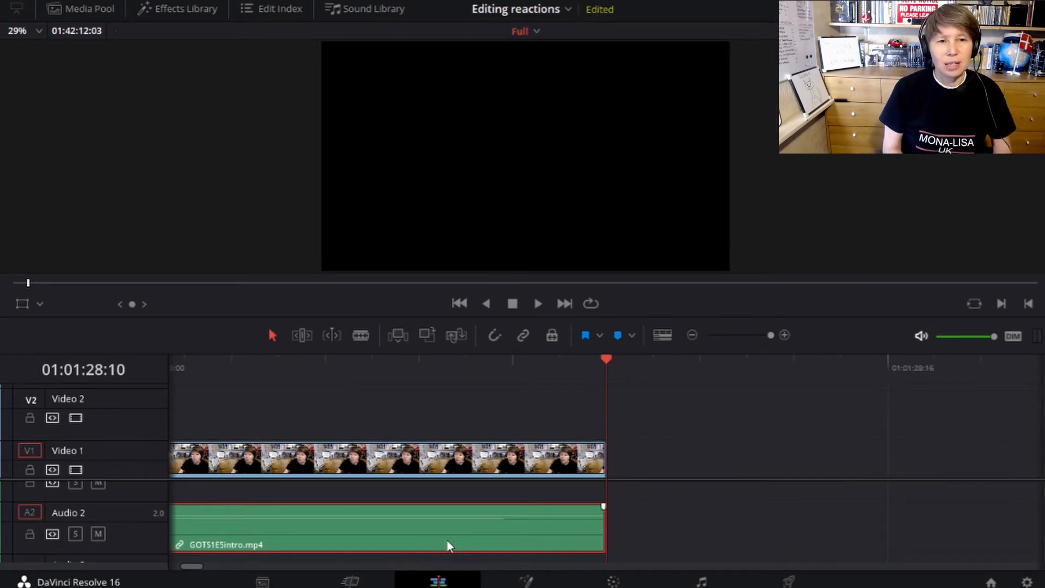
pyautogui.moveTo(450, 541); pyautogui.dragTo(570, 537)
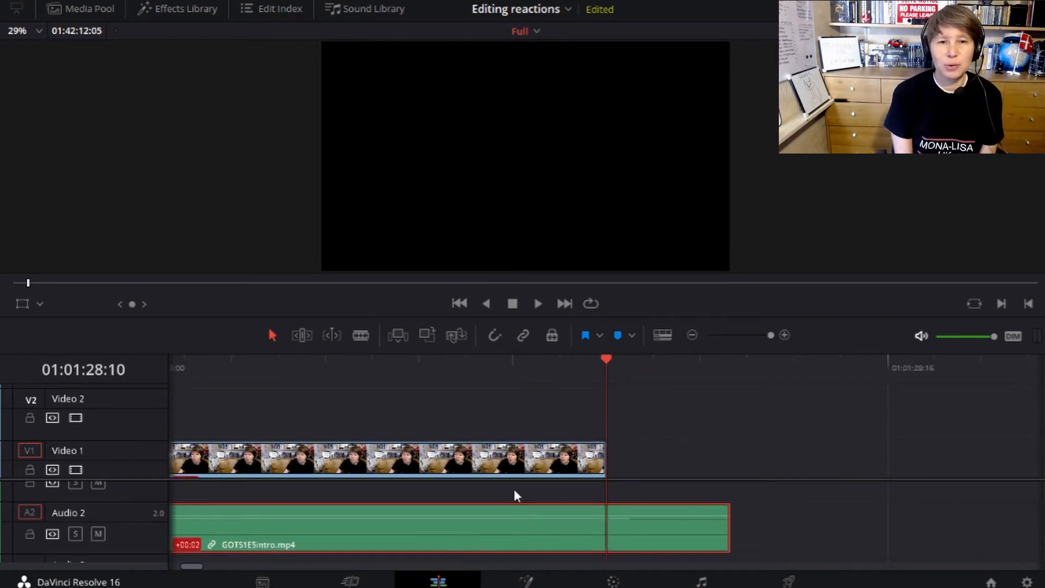
# Turn snapping and linked selection back on and split the intro clip's video and audio near its end, at about 01:01:26.
pyautogui.click(692, 335)
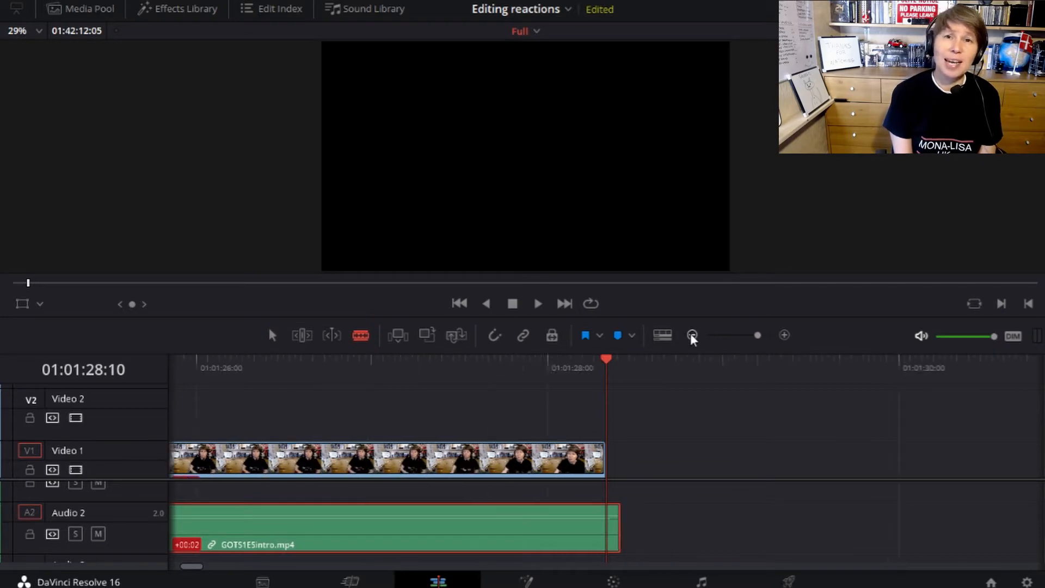
pyautogui.click(463, 366)
pyautogui.moveTo(464, 370)
pyautogui.mouseDown()
pyautogui.moveTo(509, 368)
pyautogui.moveTo(476, 370)
pyautogui.mouseUp()
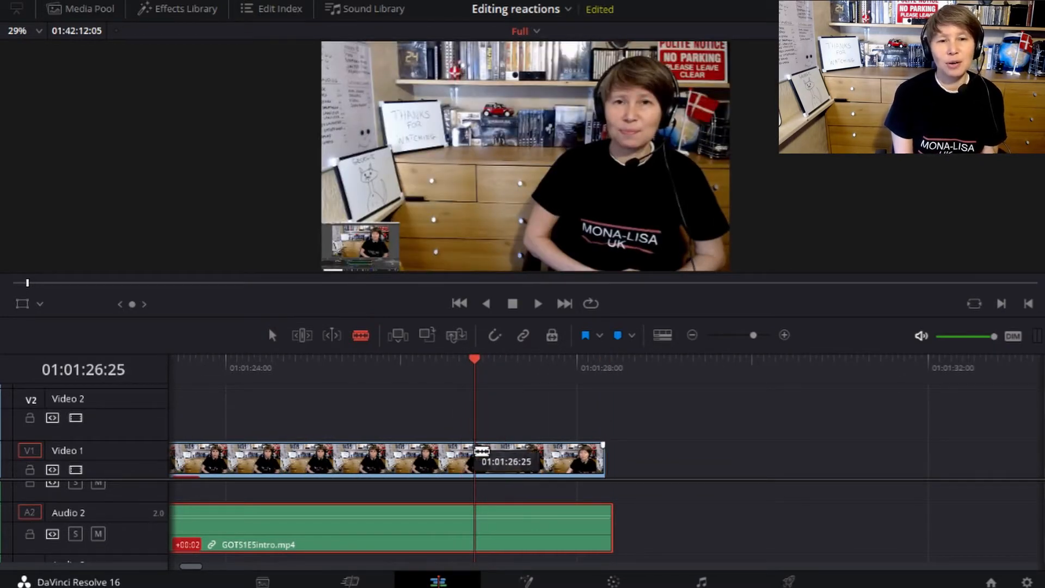
pyautogui.click(475, 456)
pyautogui.click(494, 335)
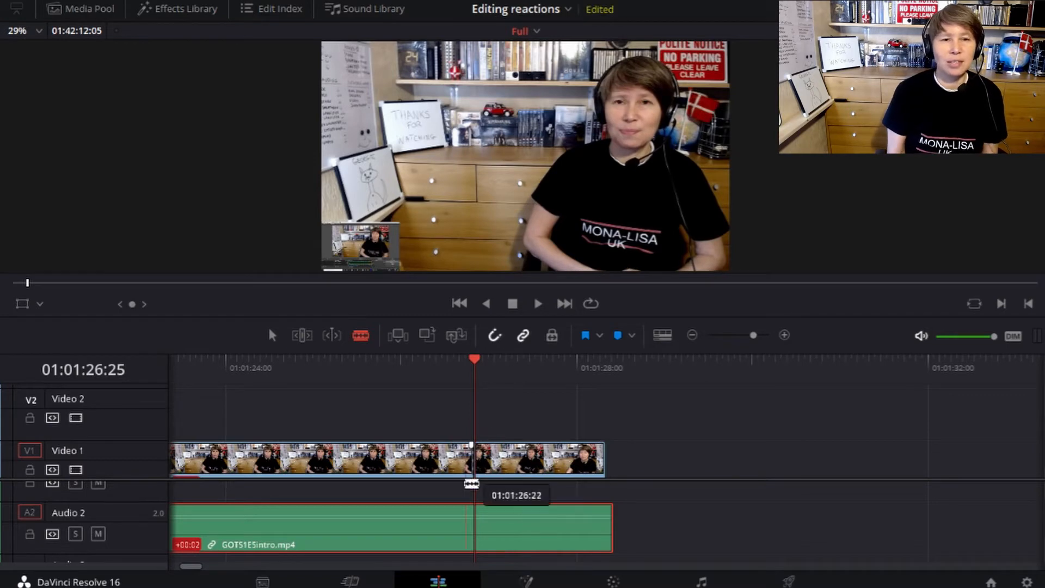
pyautogui.click(447, 460)
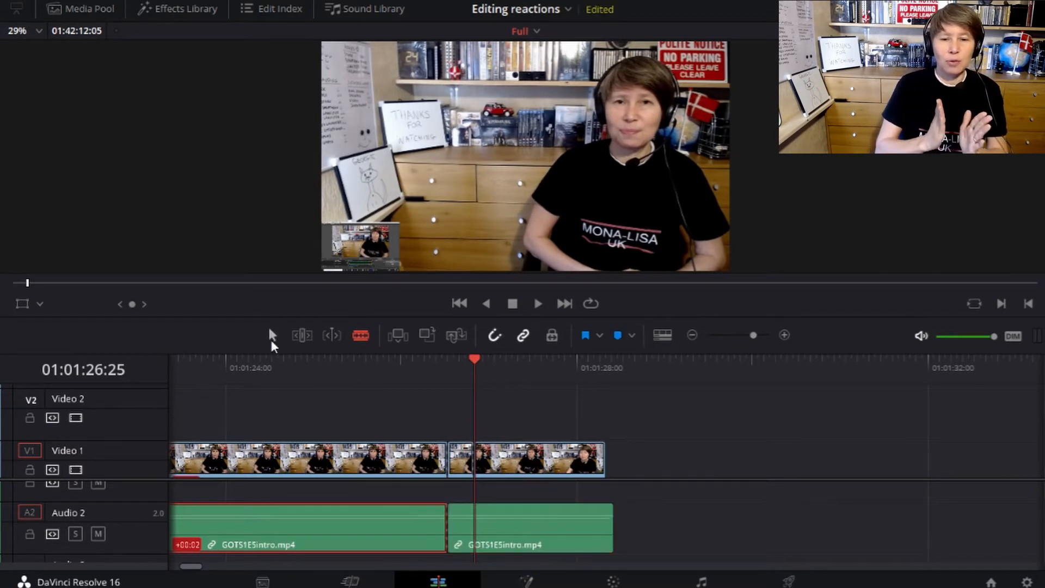
# Delete the trailing piece of the intro clip, both video and audio.
pyautogui.click(273, 334)
pyautogui.click(462, 457)
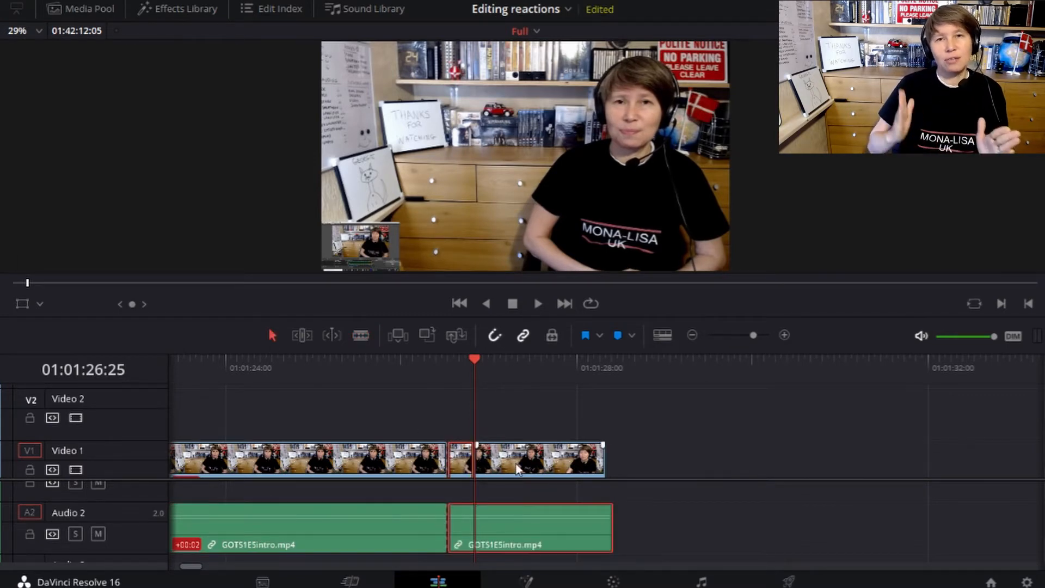
pyautogui.rightClick(516, 466)
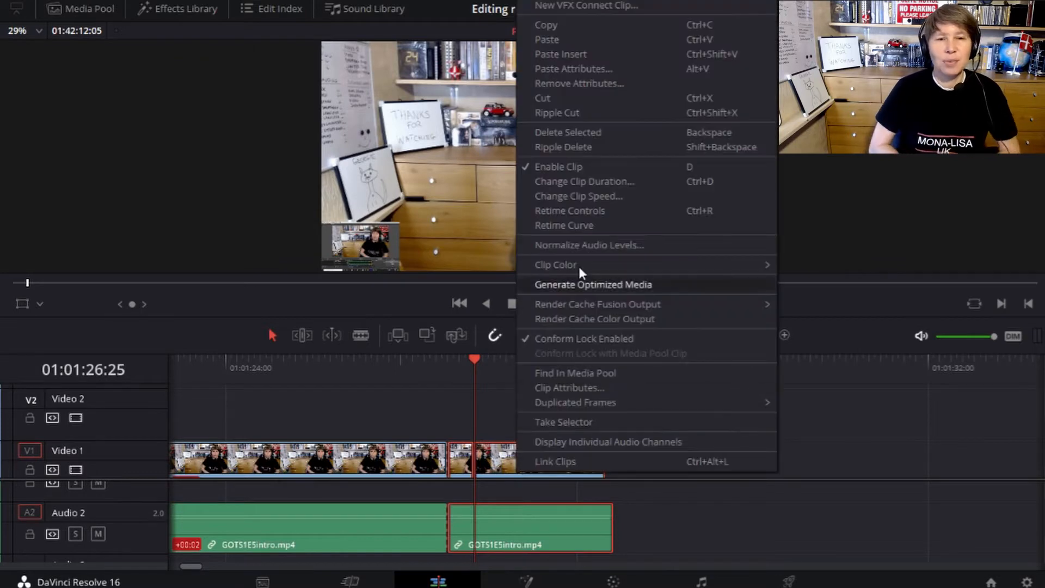
pyautogui.click(577, 135)
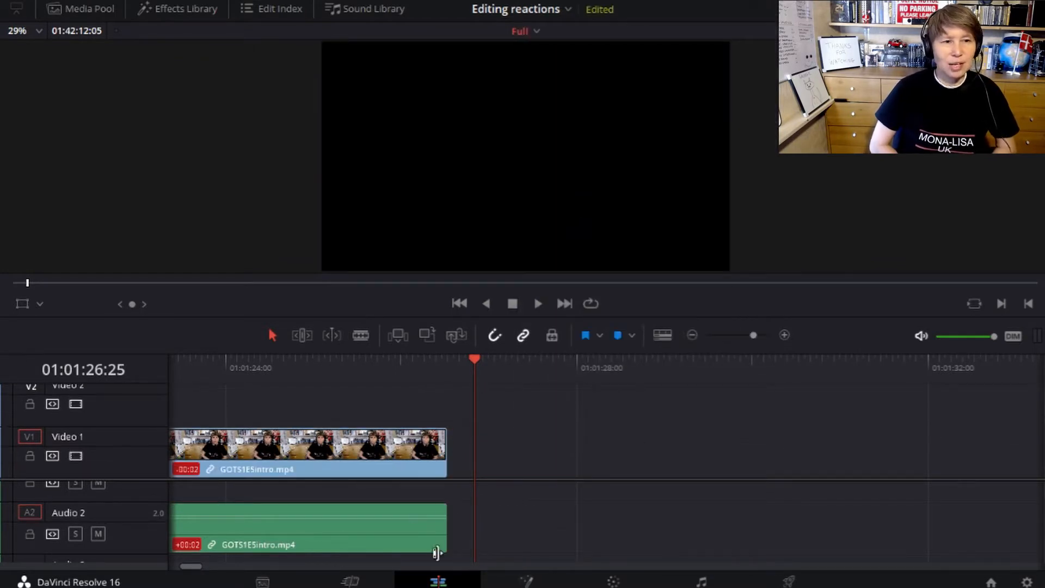
# Split the video and audio of the intro clip near its beginning, at 01:00:01:19.
pyautogui.moveTo(190, 567); pyautogui.dragTo(158, 558)
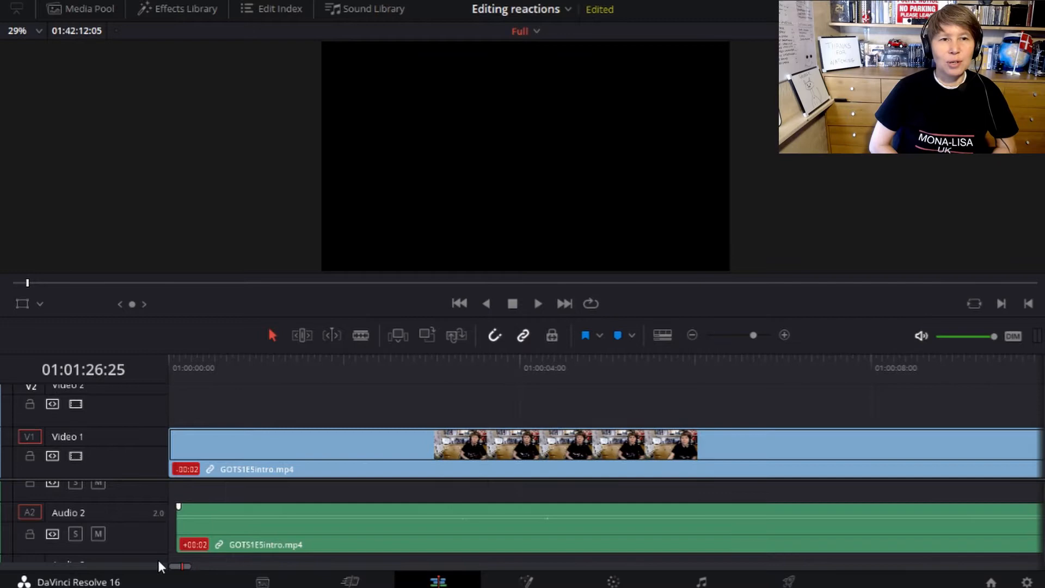
pyautogui.click(260, 362)
pyautogui.moveTo(260, 362); pyautogui.dragTo(313, 371)
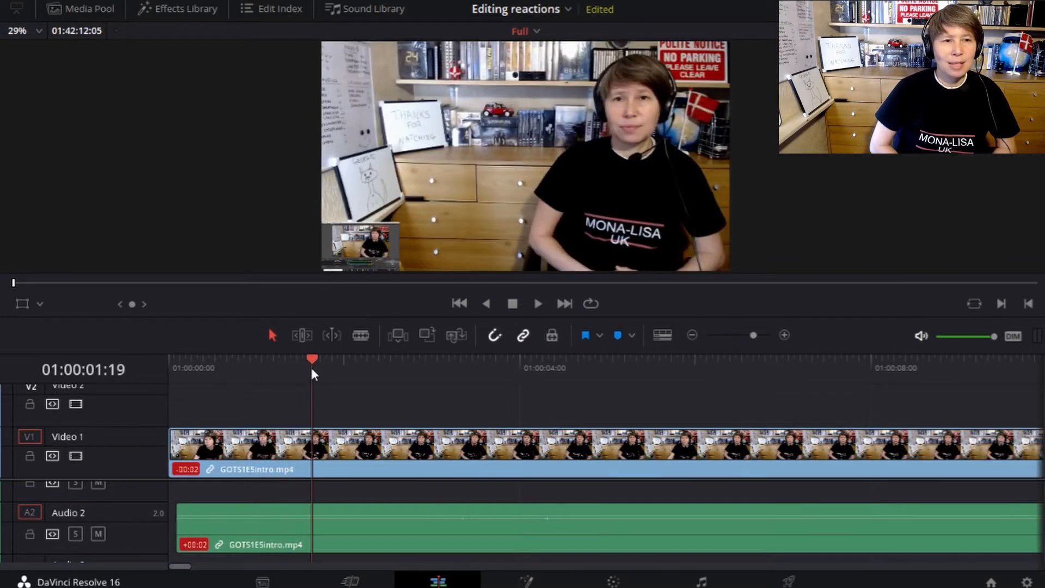
pyautogui.click(312, 447)
pyautogui.click(272, 335)
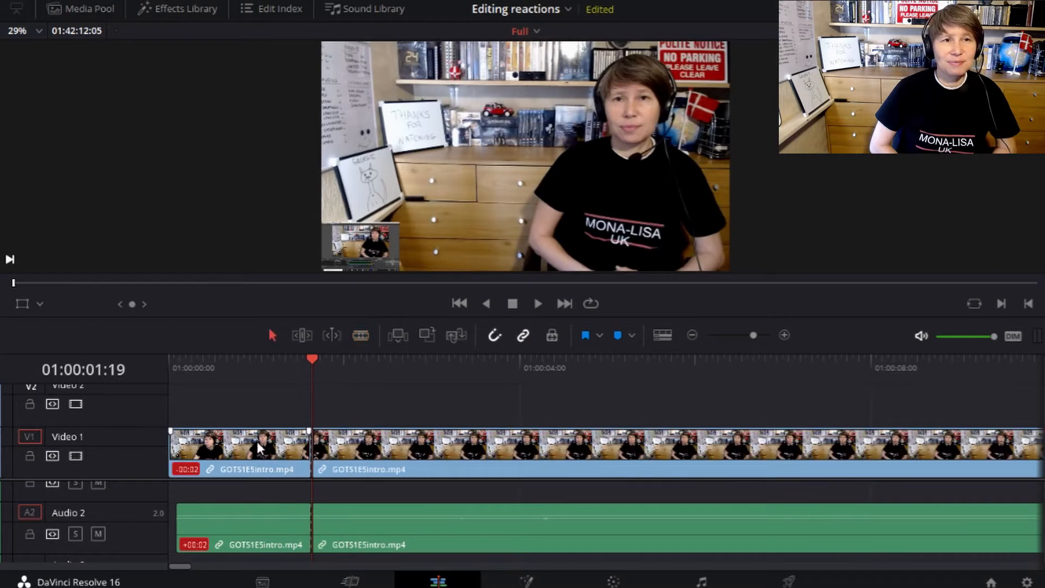
# Delete the leading piece of the intro clip and close the gap left at the start of the timeline.
pyautogui.click(257, 443)
pyautogui.rightClick(259, 442)
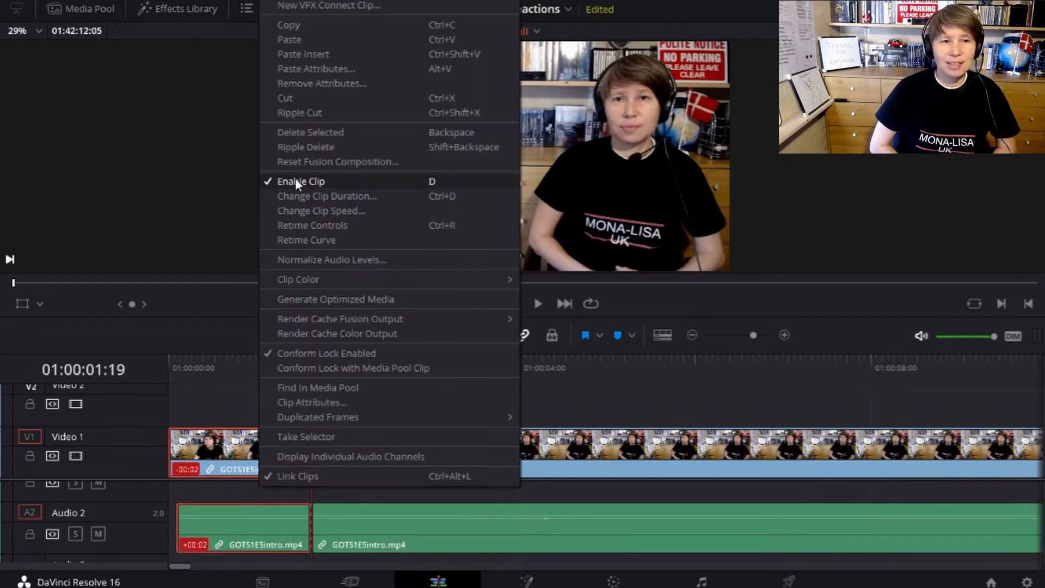
pyautogui.click(313, 134)
pyautogui.click(266, 446)
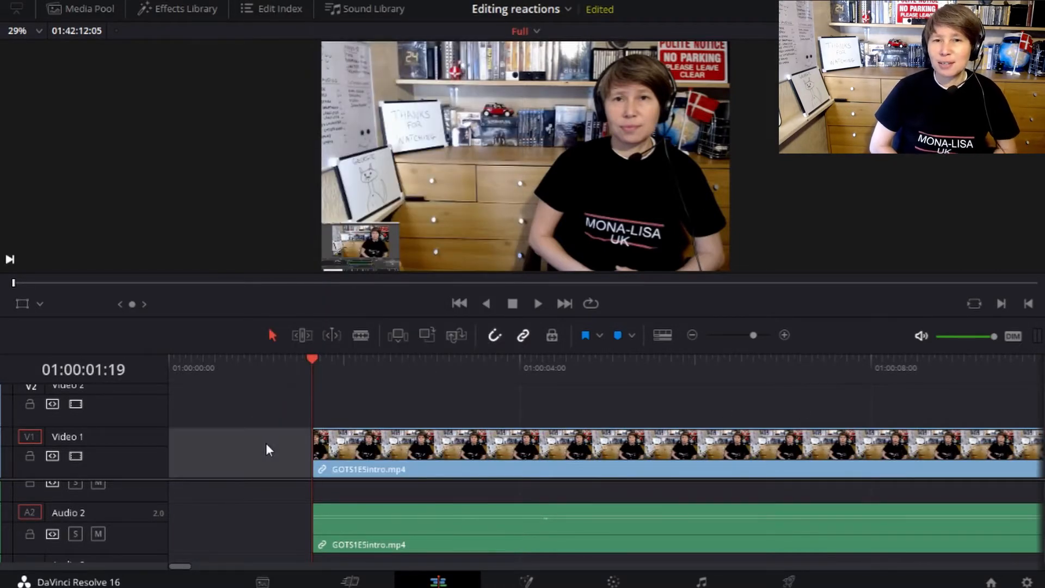
pyautogui.press('Delete')
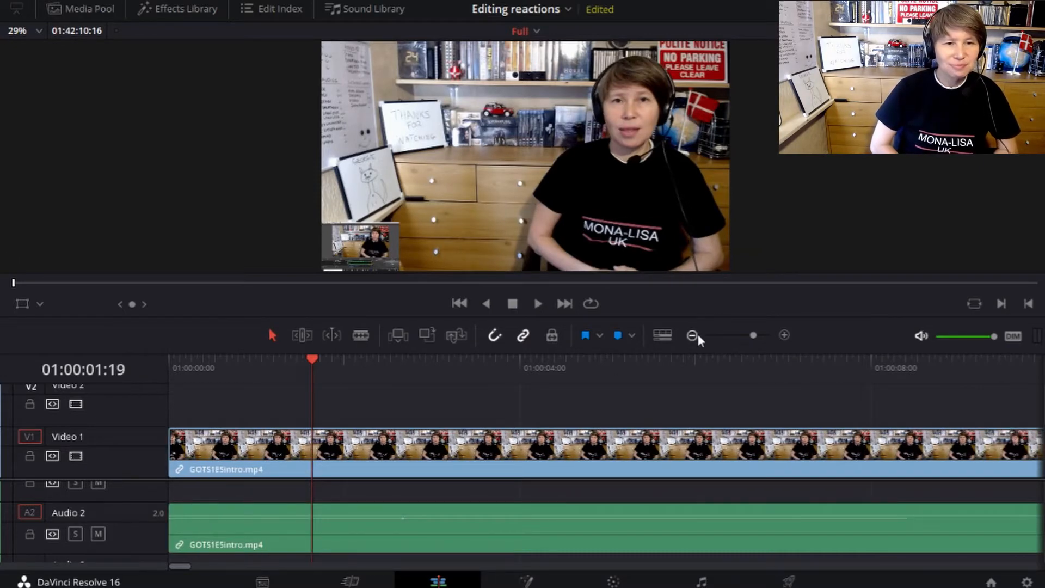
# Remove the gaps between the intro, reaction and outro clips so that they follow each other directly.
pyautogui.click(694, 334)
pyautogui.click(694, 334)
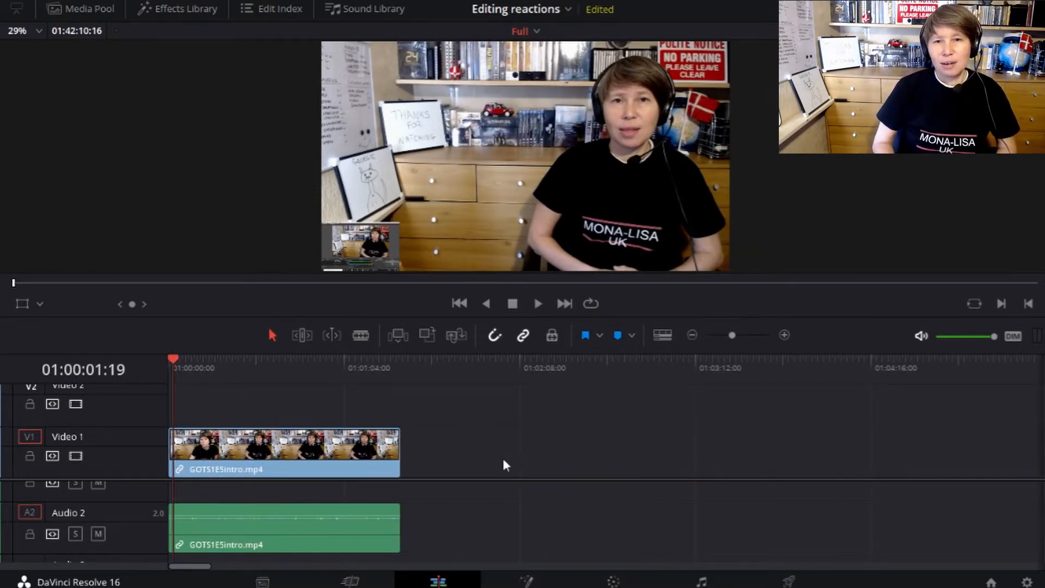
pyautogui.moveTo(504, 463); pyautogui.dragTo(502, 459)
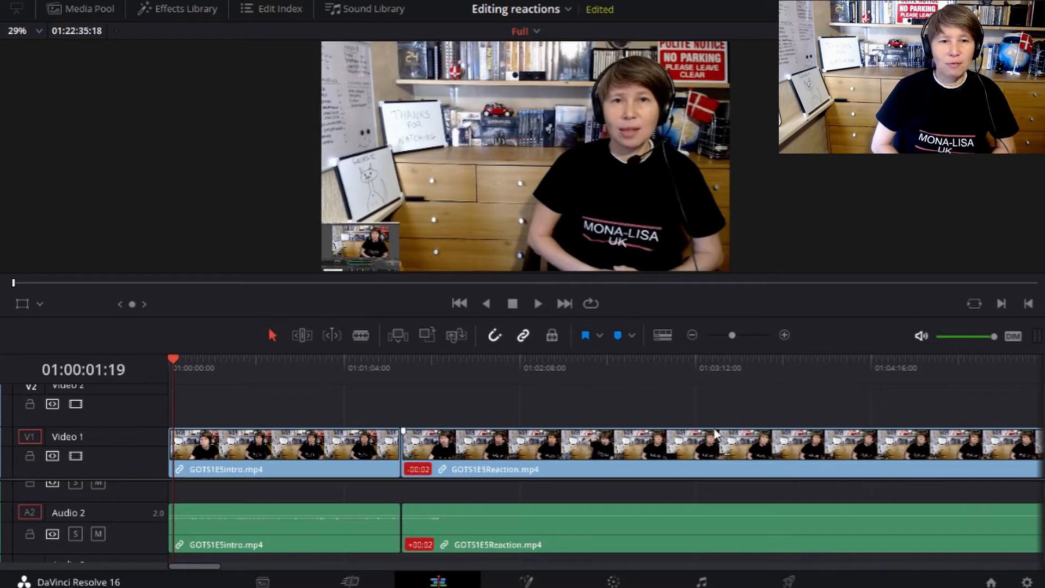
pyautogui.click(692, 333)
pyautogui.click(693, 333)
pyautogui.click(692, 333)
pyautogui.click(693, 333)
pyautogui.click(693, 333)
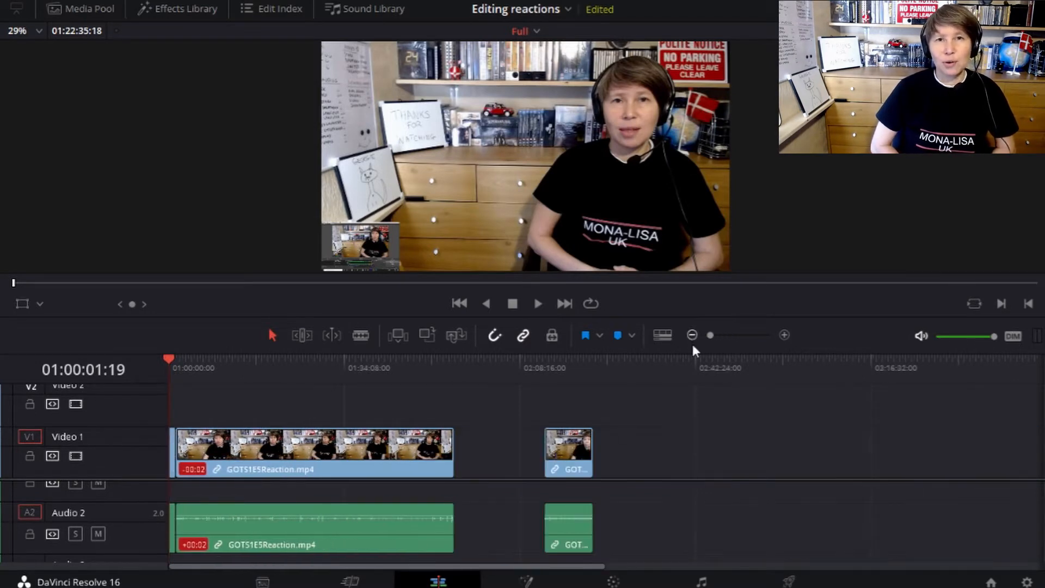
pyautogui.click(509, 444)
pyautogui.press('BackSpace')
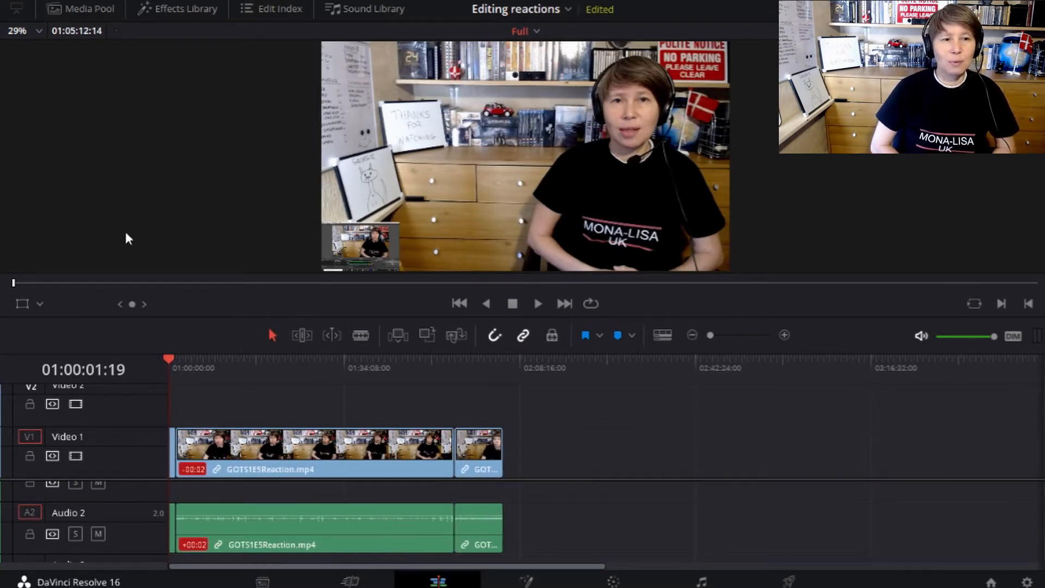
# Add the full episode clip GOTS1E5full.mp4 to the timeline after the outro and move the playhead to 01:27:52:16.
pyautogui.click(86, 17)
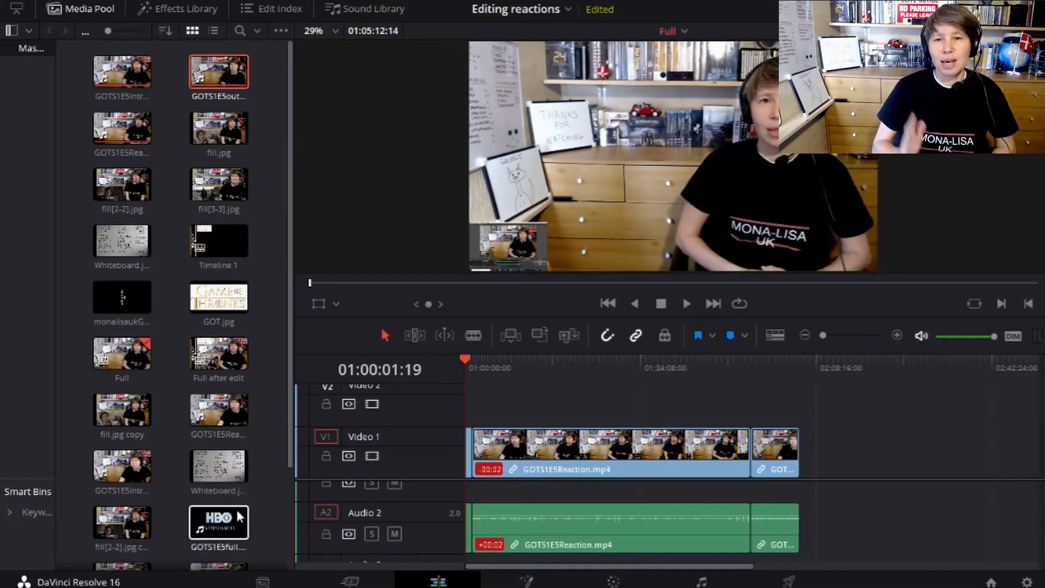
pyautogui.moveTo(209, 524); pyautogui.dragTo(868, 467)
pyautogui.click(597, 358)
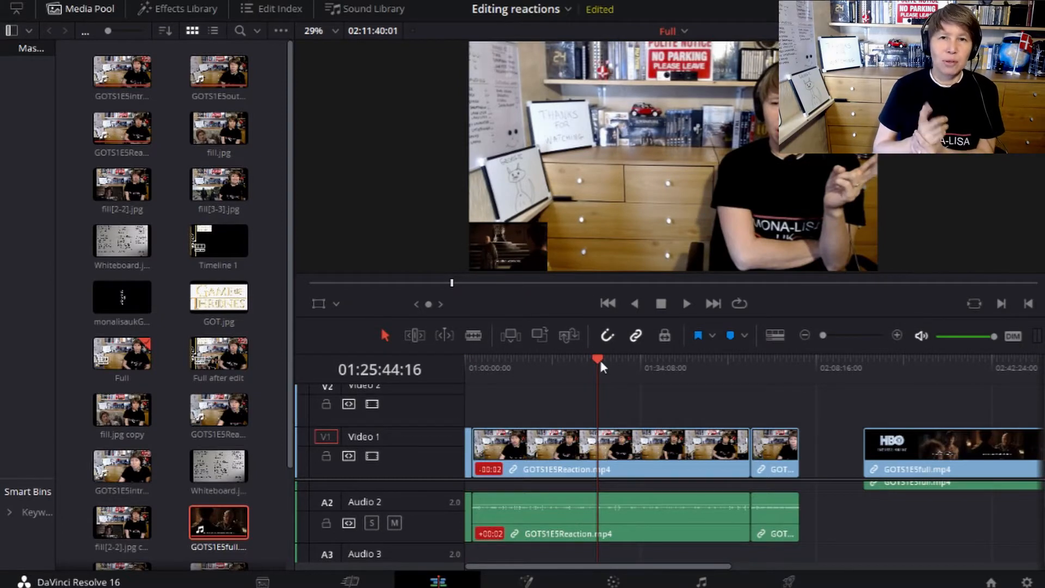
pyautogui.moveTo(600, 359); pyautogui.dragTo(608, 360)
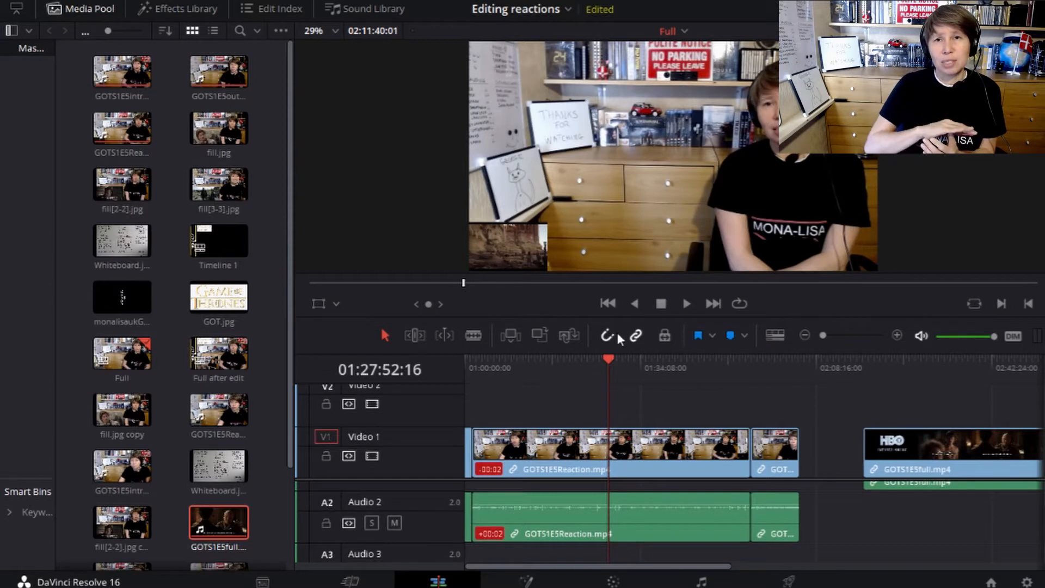
# Place the GOTS1E5full.mp4 video on Video 2 and align it and its Audio 1 clip with the timeline start, restoring snapping and linked selection.
pyautogui.click(86, 9)
pyautogui.moveTo(633, 442); pyautogui.dragTo(128, 484)
pyautogui.scroll(2, 130, 505)
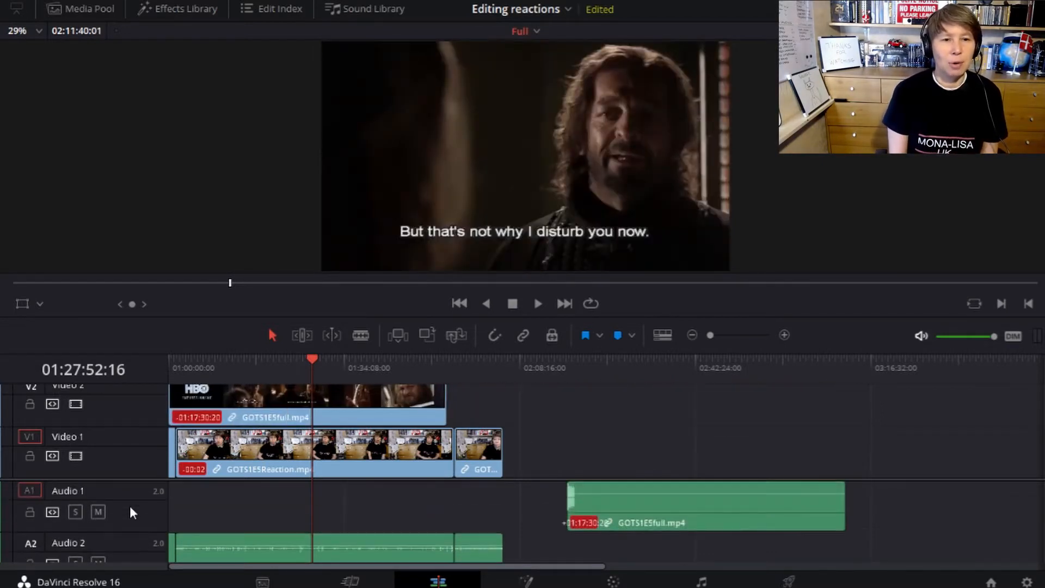
pyautogui.click(466, 507)
pyautogui.press('Delete')
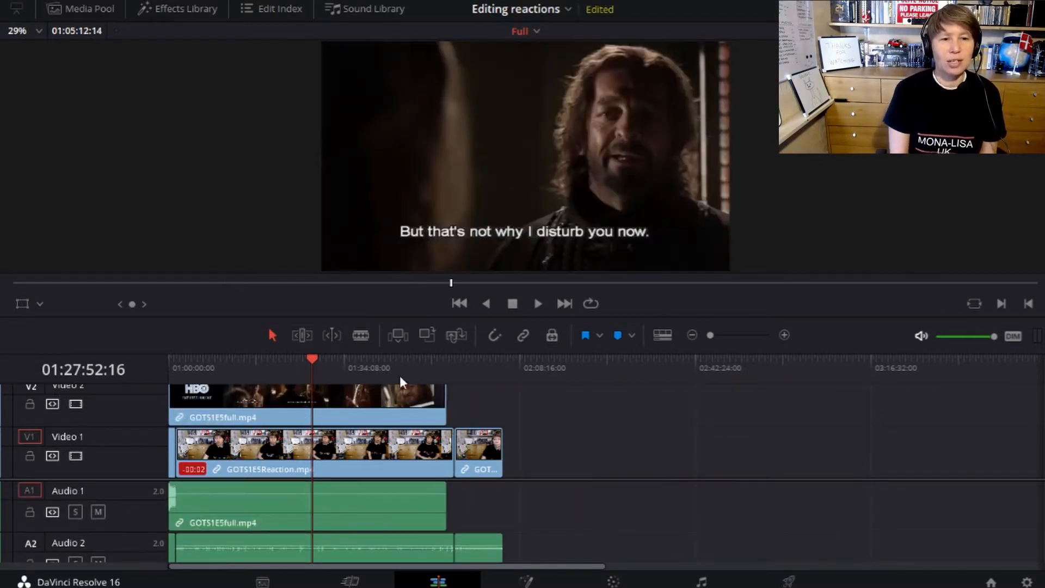
pyautogui.click(522, 339)
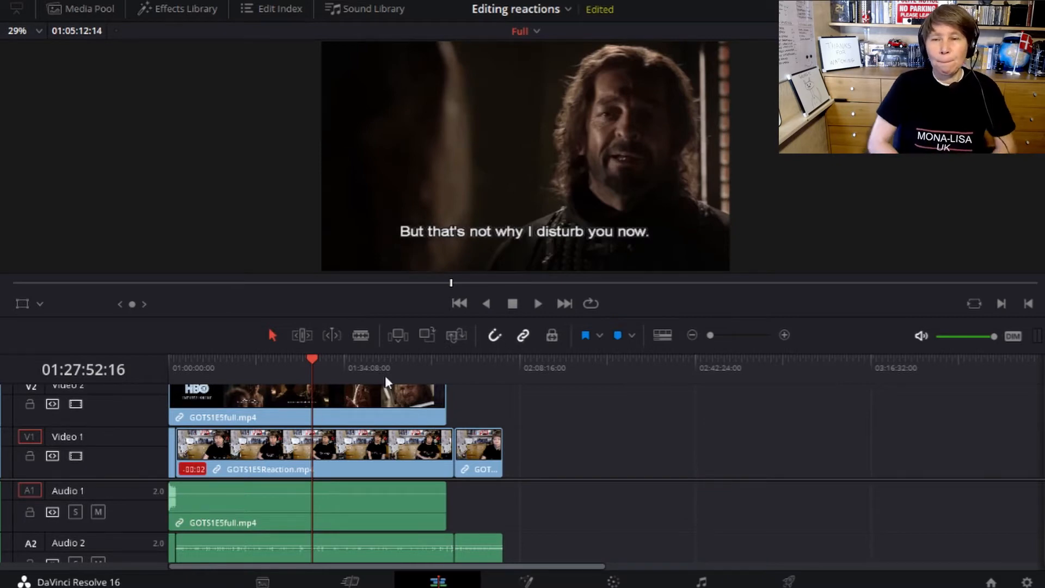
# Scale the GOTS1E5full.mp4 clip on Video 2 to a linked zoom of 0.450.
pyautogui.click(369, 410)
pyautogui.click(1027, 9)
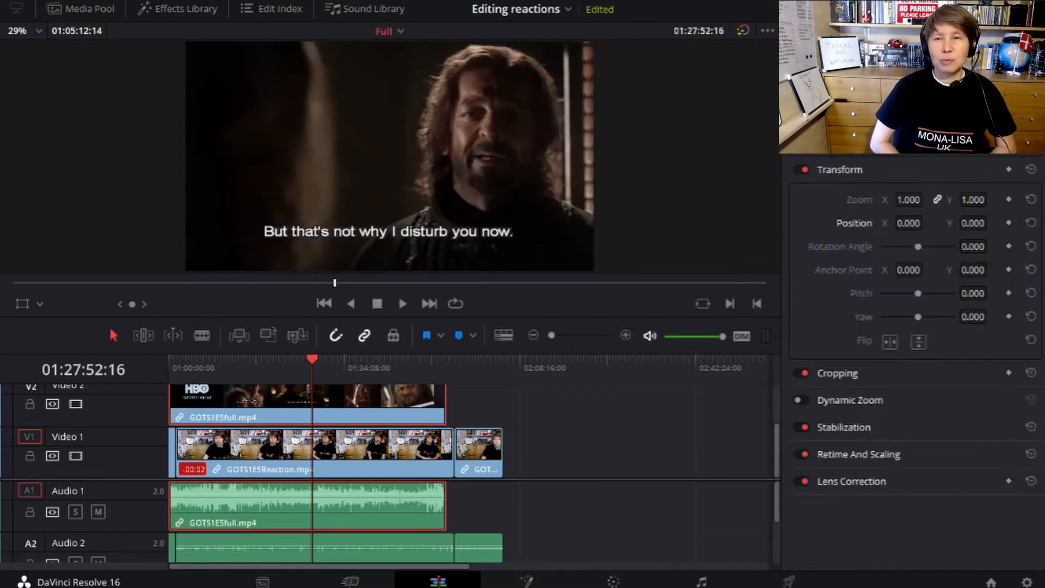
pyautogui.write('0')
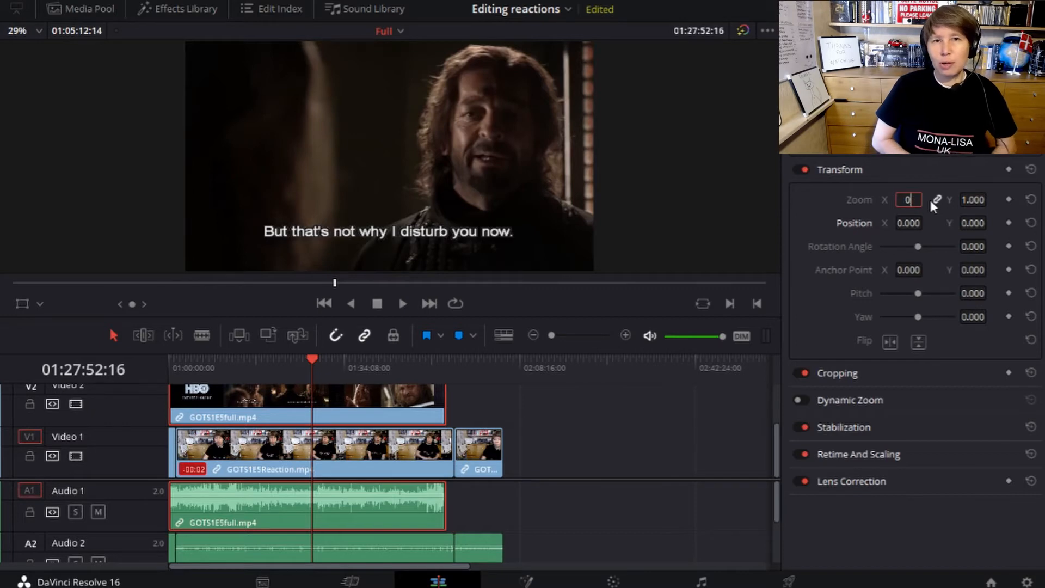
pyautogui.write('.450')
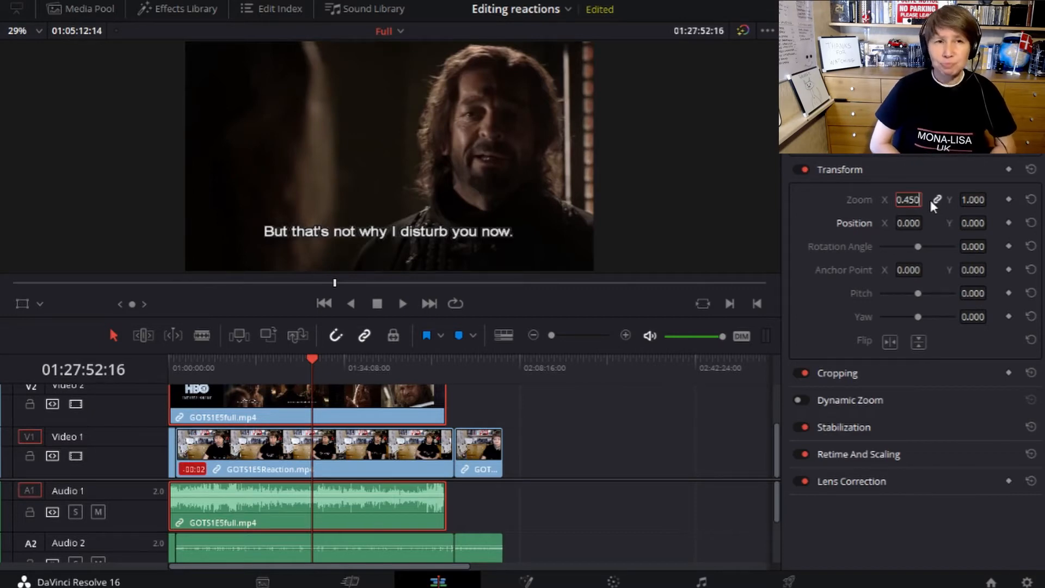
pyautogui.press('Return')
# Position the scaled episode picture at X -112 and Y -297 in the frame.
pyautogui.doubleClick(974, 222)
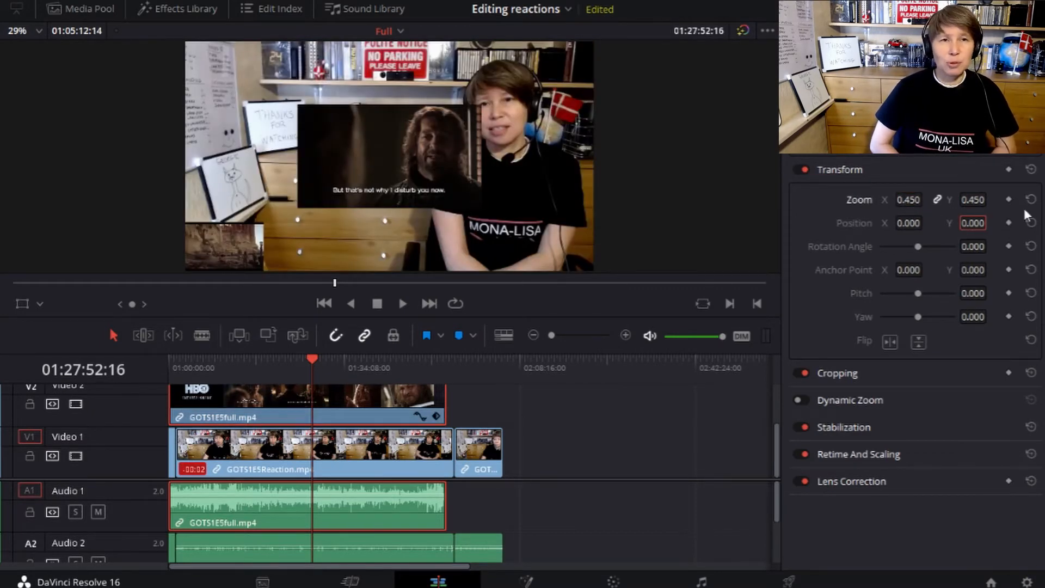
pyautogui.write('-')
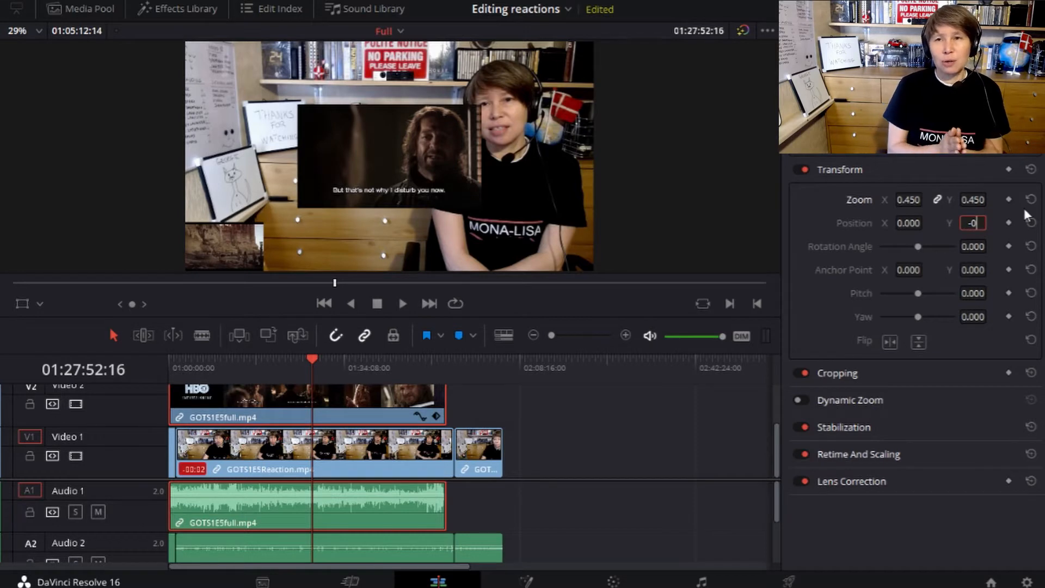
pyautogui.write('0')
pyautogui.press('BackSpace')
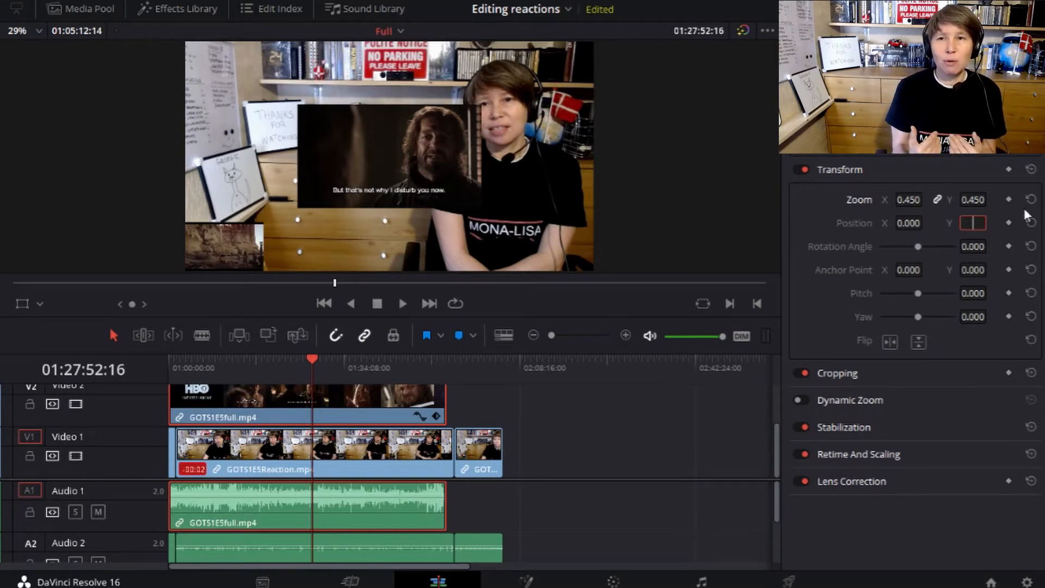
pyautogui.write('297')
pyautogui.press('Return')
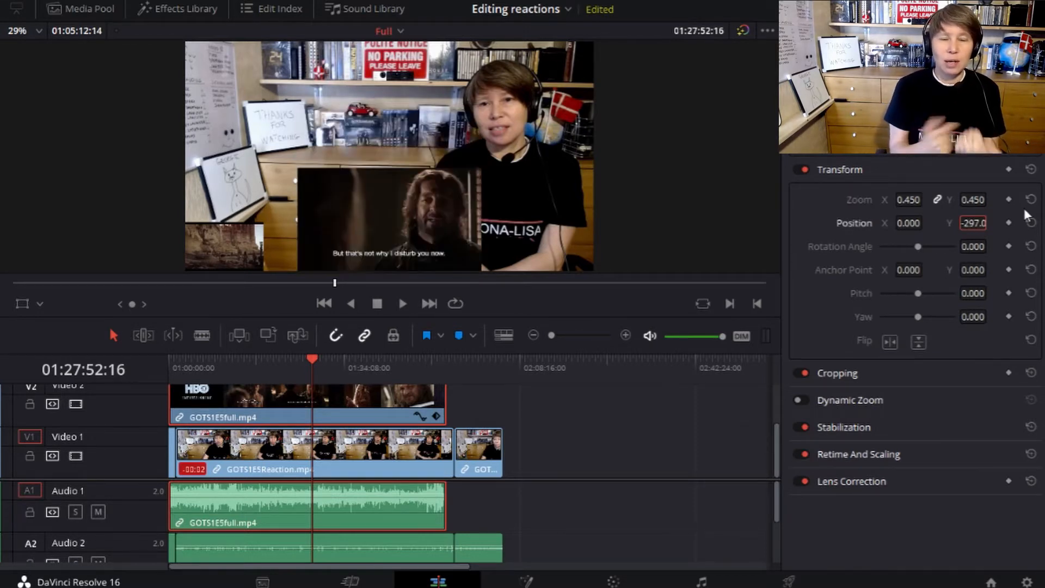
pyautogui.moveTo(909, 222); pyautogui.dragTo(406, 366)
# Shift the full episode clip so that it ends with the reaction clip, and check the picture at 01:07:49:10.
pyautogui.moveTo(397, 409); pyautogui.dragTo(404, 411)
pyautogui.click(226, 363)
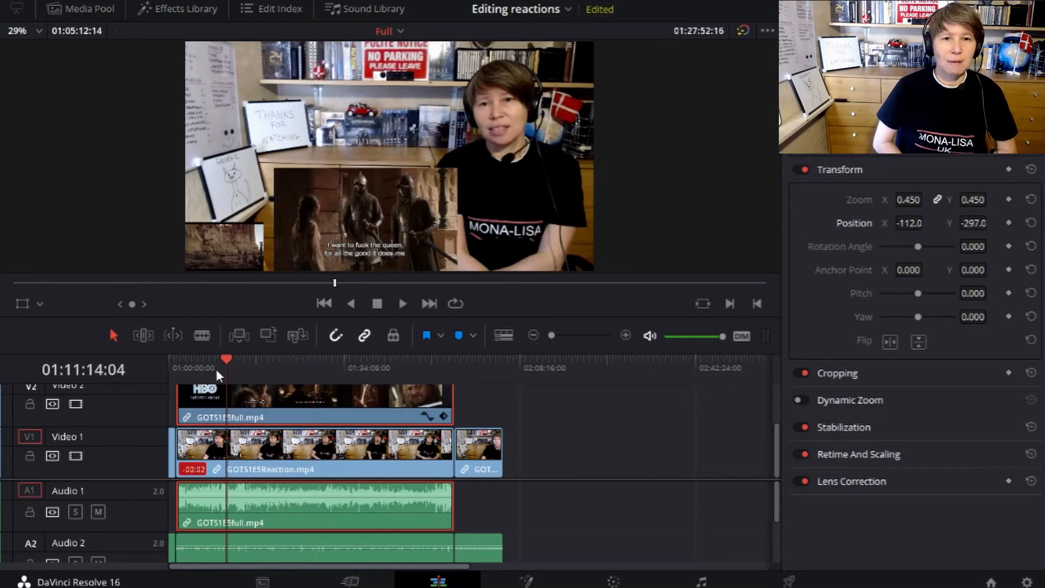
pyautogui.click(213, 375)
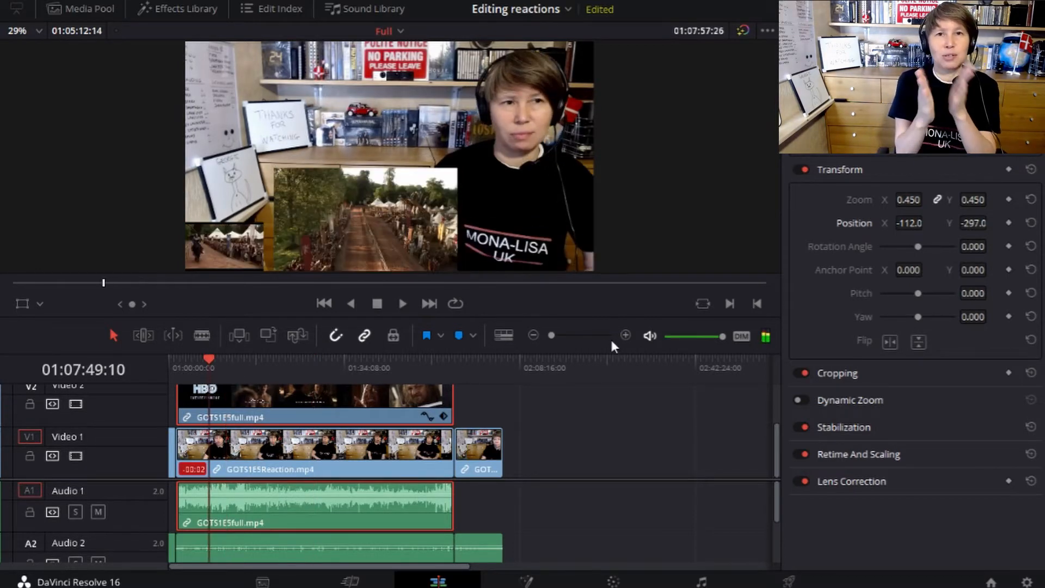
# Nudge the full episode clip to sync it with the small inset in the reaction footage, checking at 01:02:02:20.
pyautogui.click(626, 335)
pyautogui.click(625, 335)
pyautogui.click(626, 336)
pyautogui.click(626, 335)
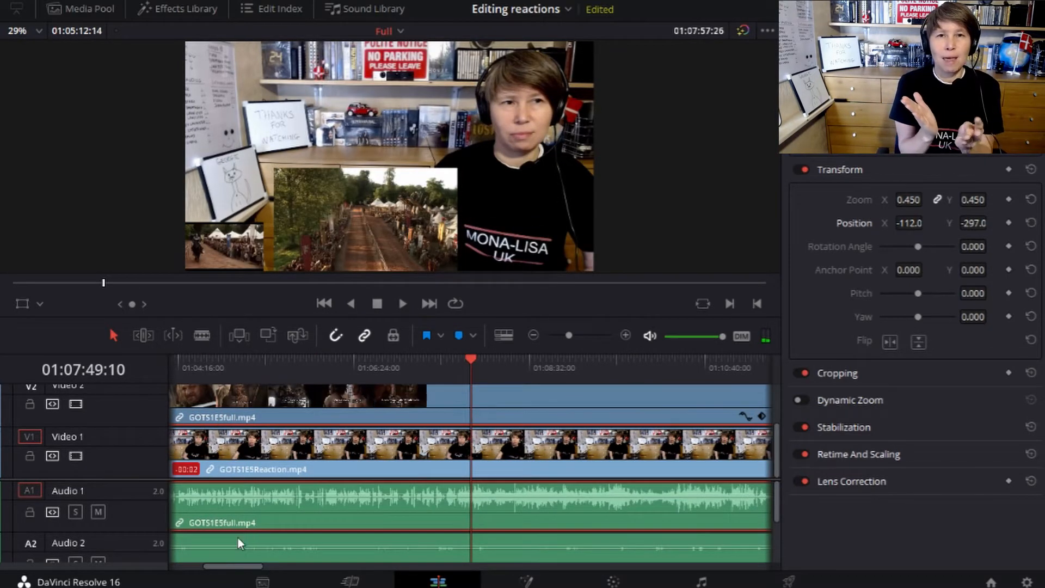
pyautogui.moveTo(213, 566); pyautogui.dragTo(190, 564)
pyautogui.click(301, 363)
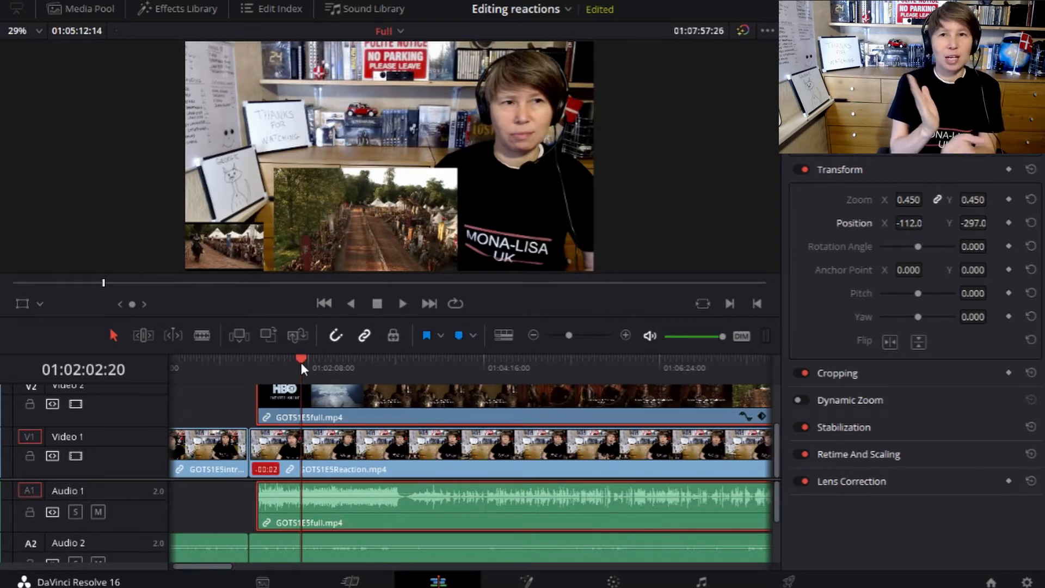
pyautogui.click(324, 509)
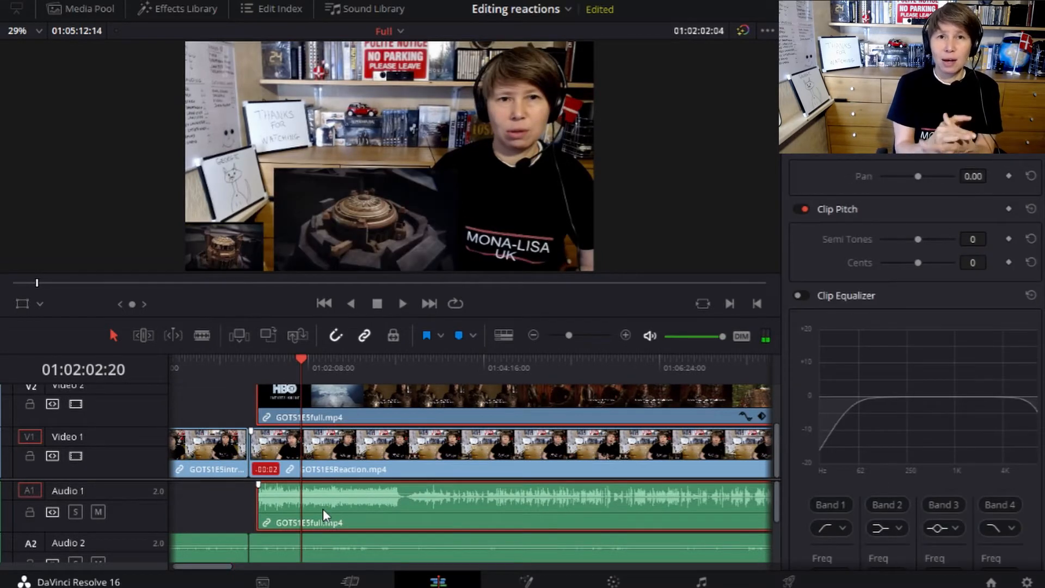
pyautogui.moveTo(322, 510); pyautogui.dragTo(331, 511)
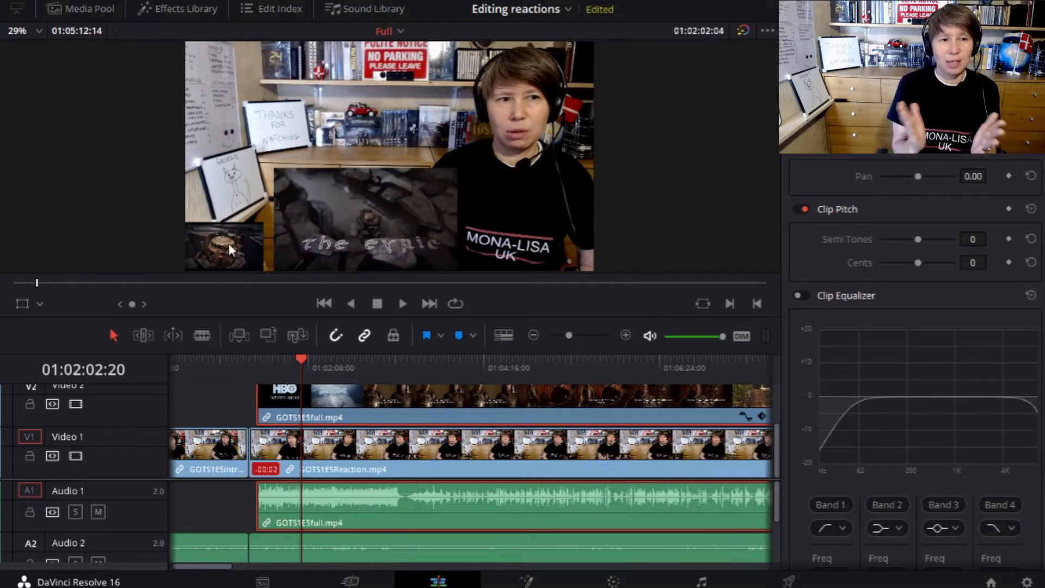
# Show the audio mixer in place of the clip settings and set A1 to -20, A2 to 4.6 and M1 to 3.7.
pyautogui.click(1010, 9)
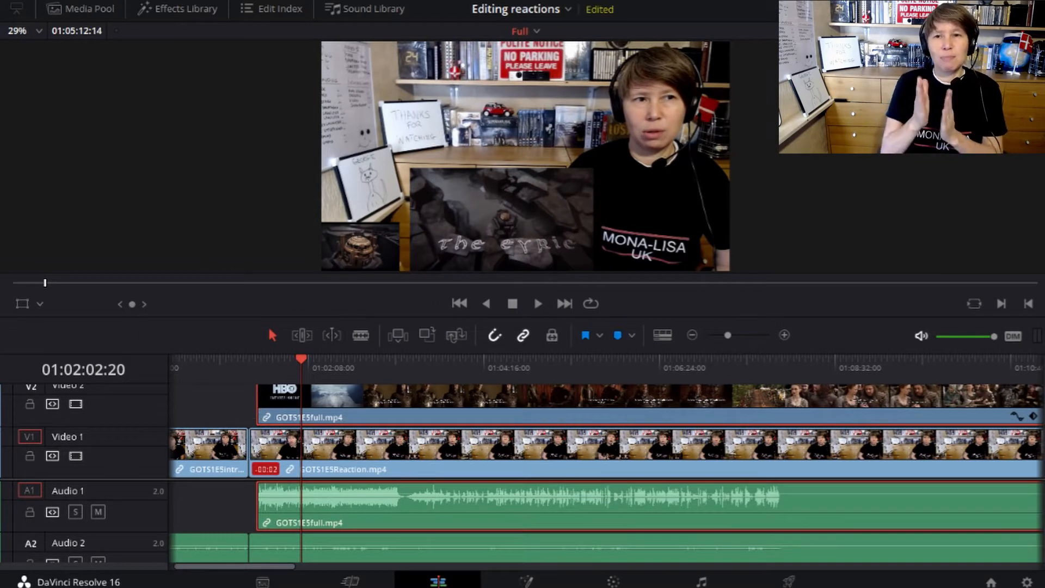
pyautogui.click(867, 9)
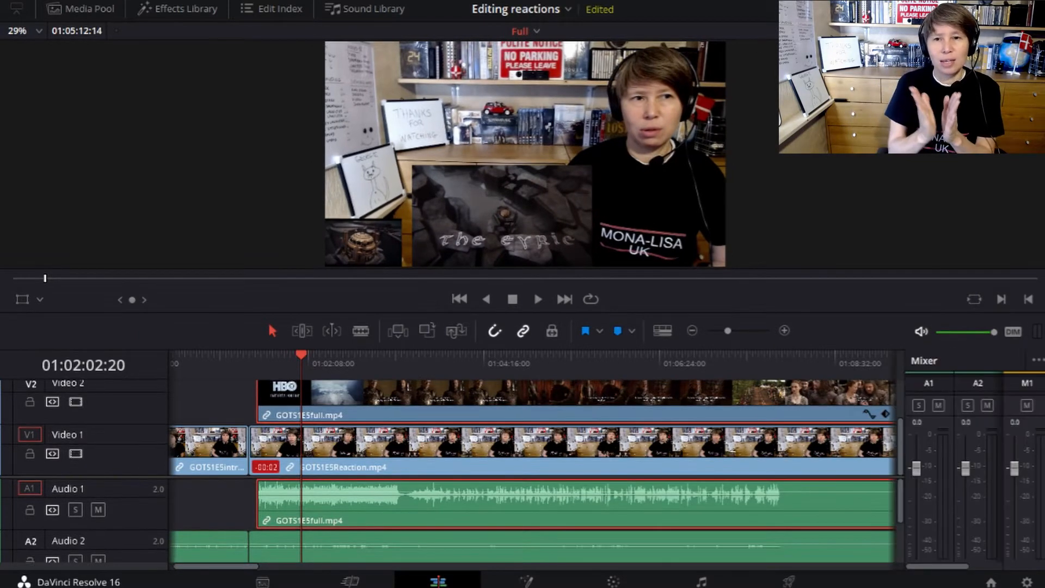
pyautogui.moveTo(920, 469); pyautogui.dragTo(922, 522)
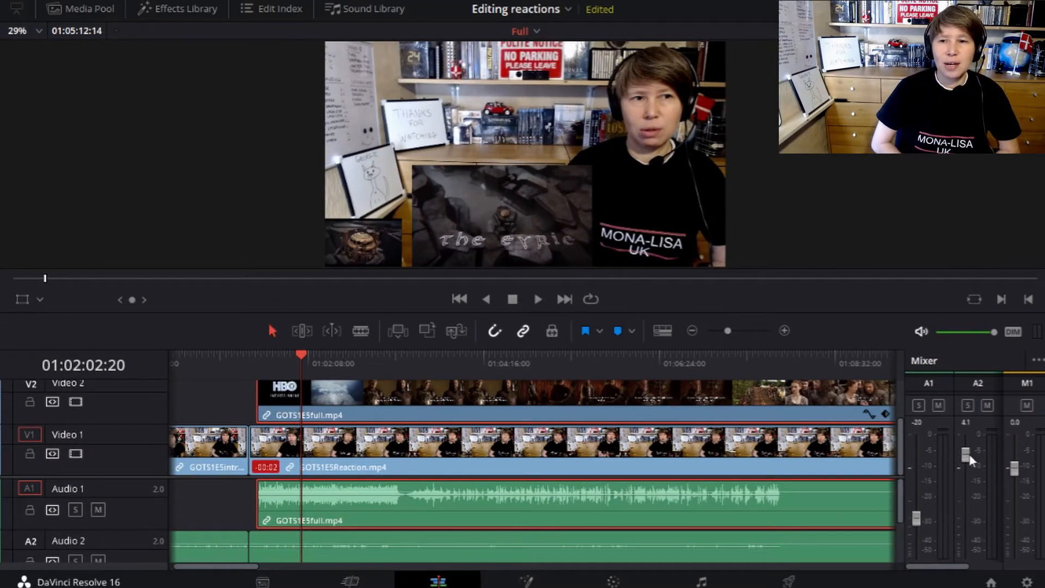
pyautogui.moveTo(967, 459); pyautogui.dragTo(1015, 457)
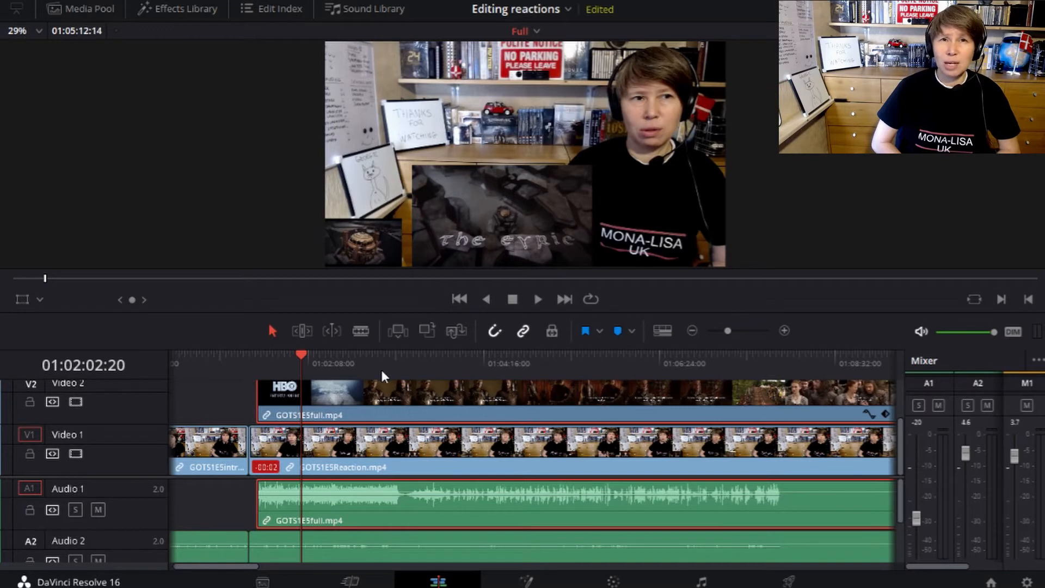
# Open the Full after edit timeline at 01:33:11:06 and look at the text clips on Video 5 and Video 6.
pyautogui.click(534, 31)
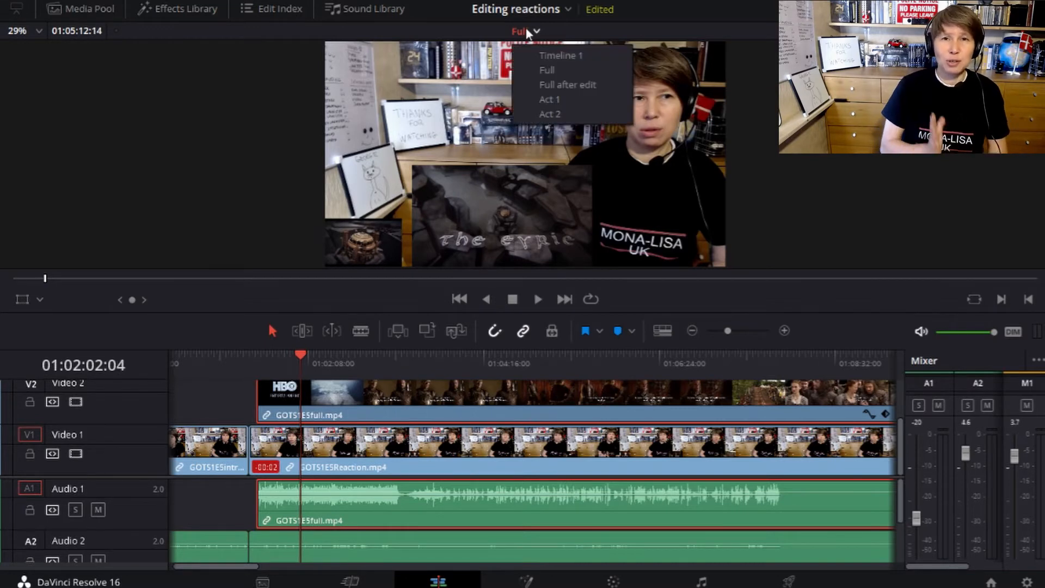
pyautogui.click(577, 84)
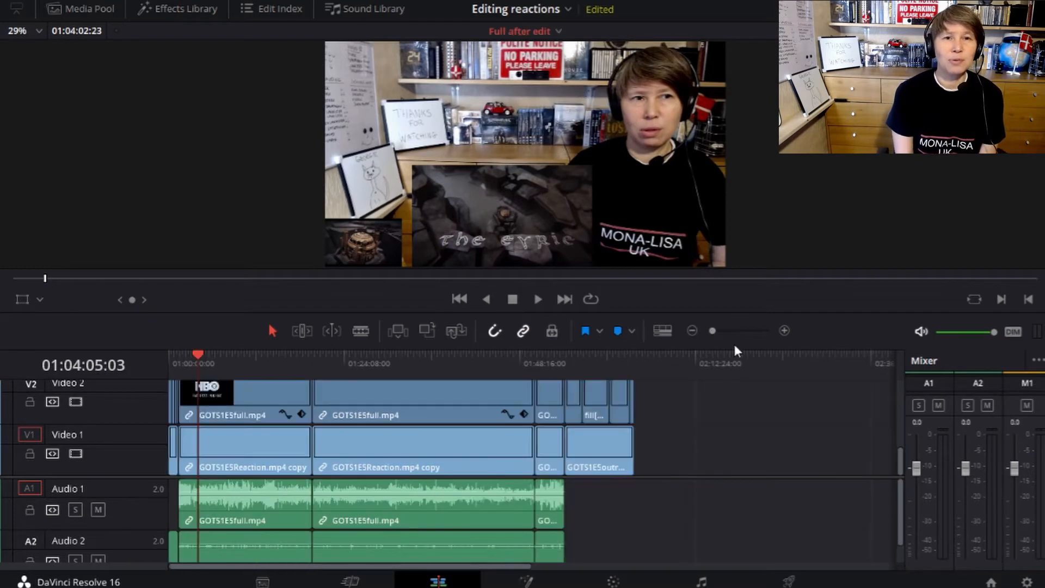
pyautogui.click(409, 357)
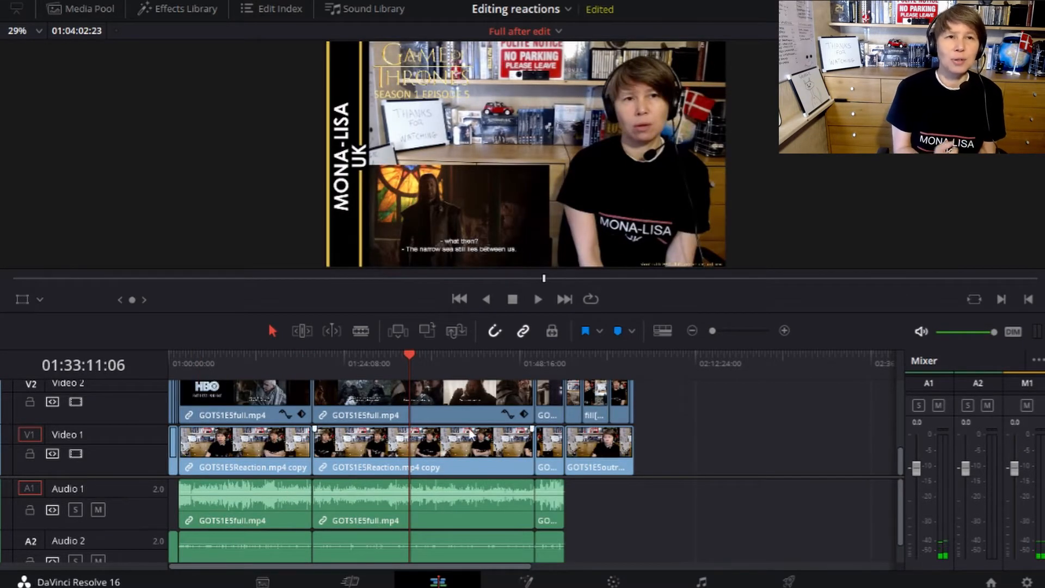
pyautogui.scroll(5, 433, 445)
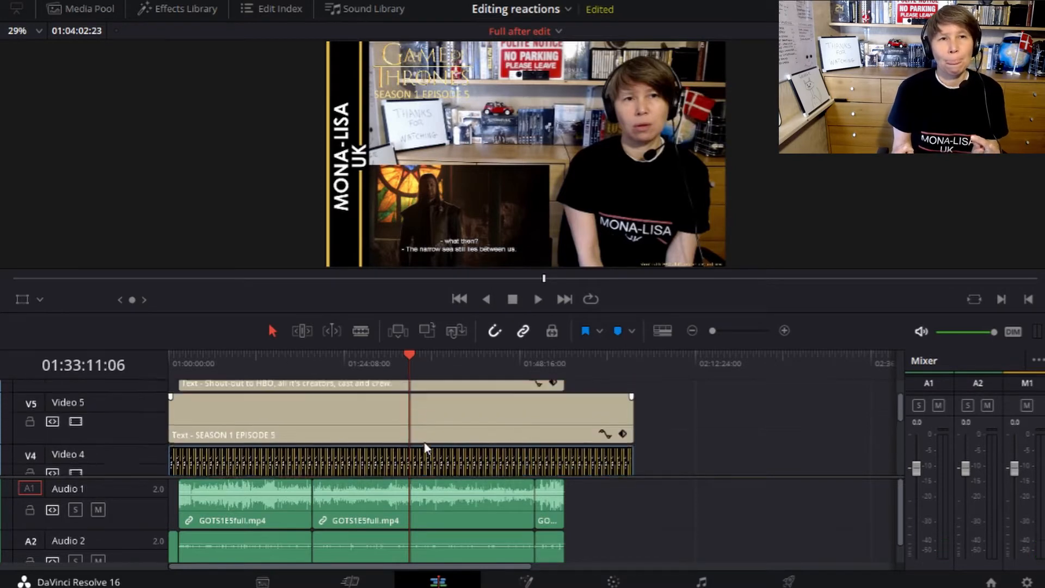
pyautogui.scroll(2, 426, 448)
pyautogui.click(271, 448)
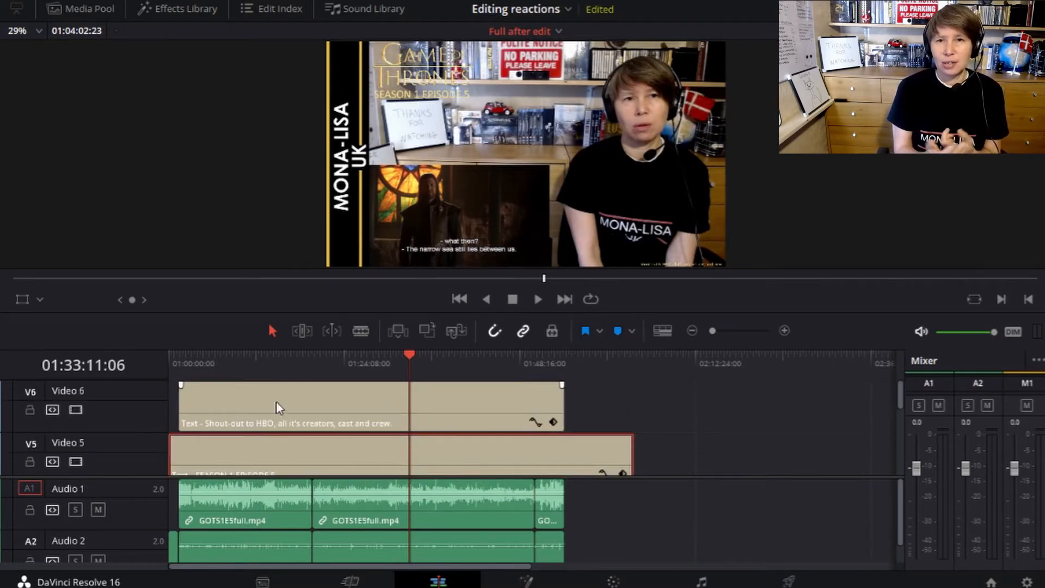
pyautogui.scroll(-1, 275, 405)
# Show the media pool, examine the GOT.jpg, monalisaukGOT.jpg and text overlay clips on Video 3 to Video 6, and hide the mixer.
pyautogui.click(82, 12)
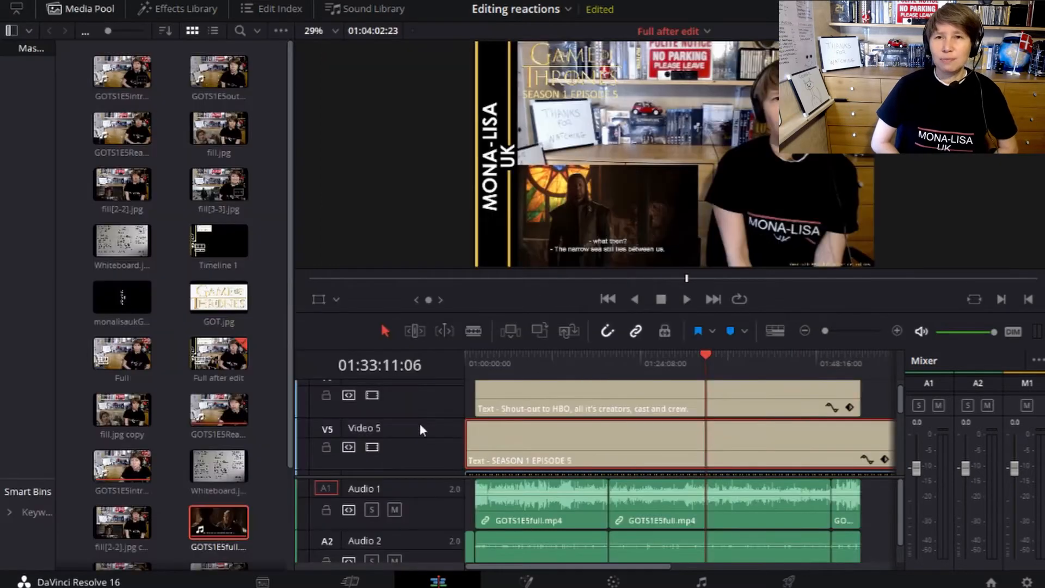
pyautogui.scroll(-3, 511, 440)
pyautogui.scroll(-3, 512, 440)
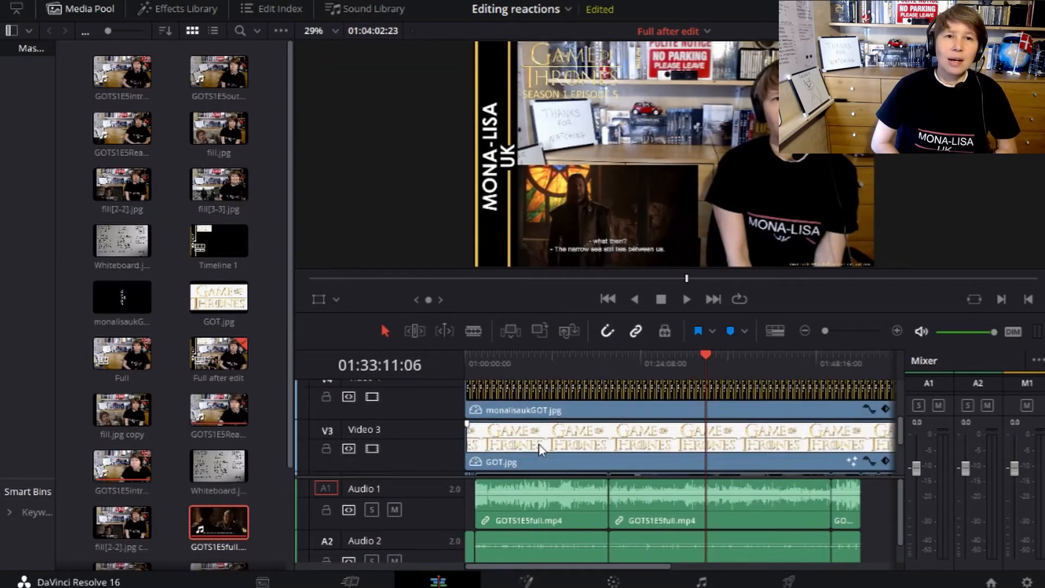
pyautogui.click(546, 414)
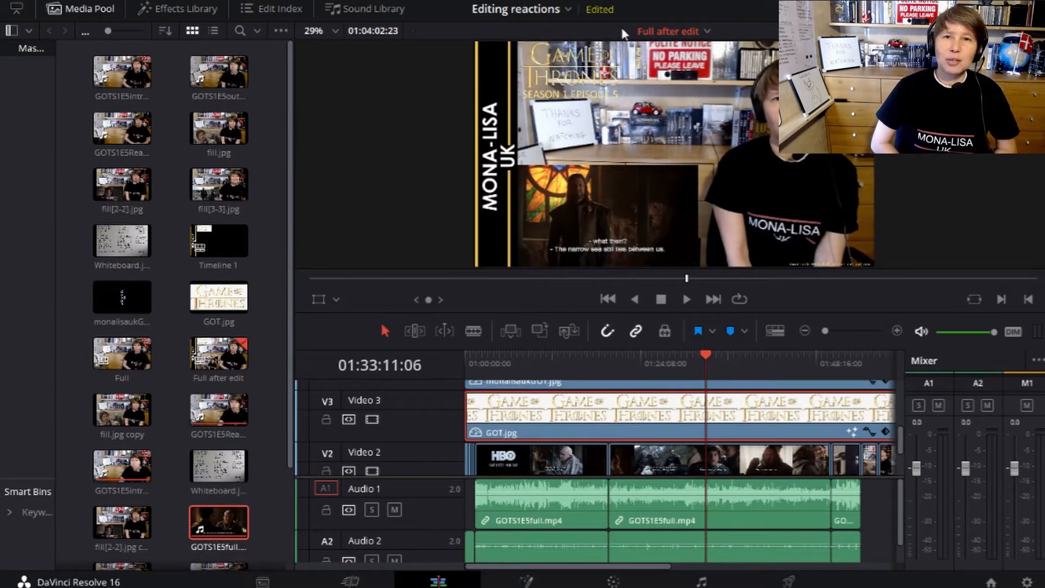
pyautogui.scroll(1, 542, 411)
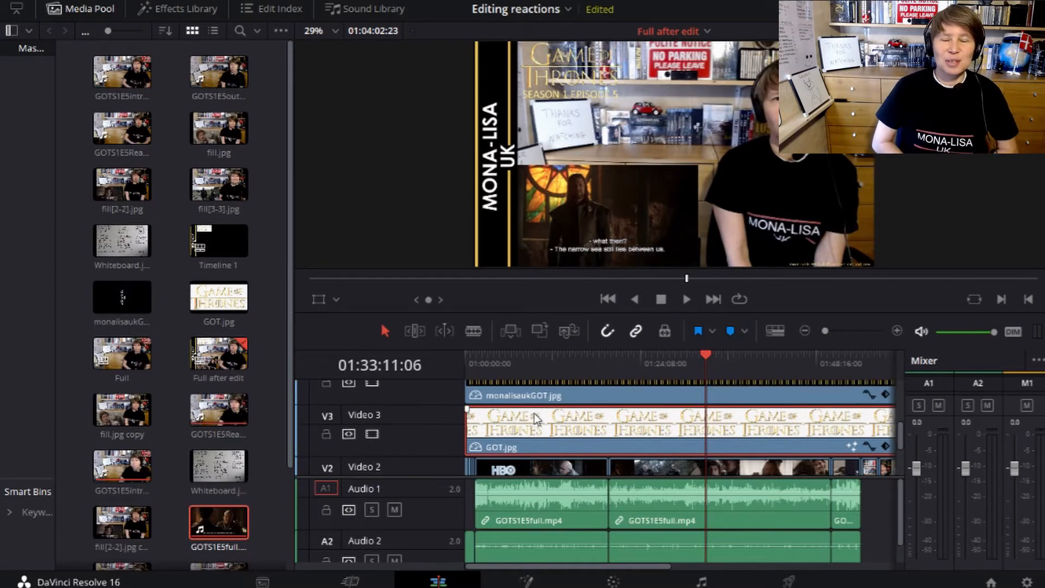
pyautogui.click(543, 396)
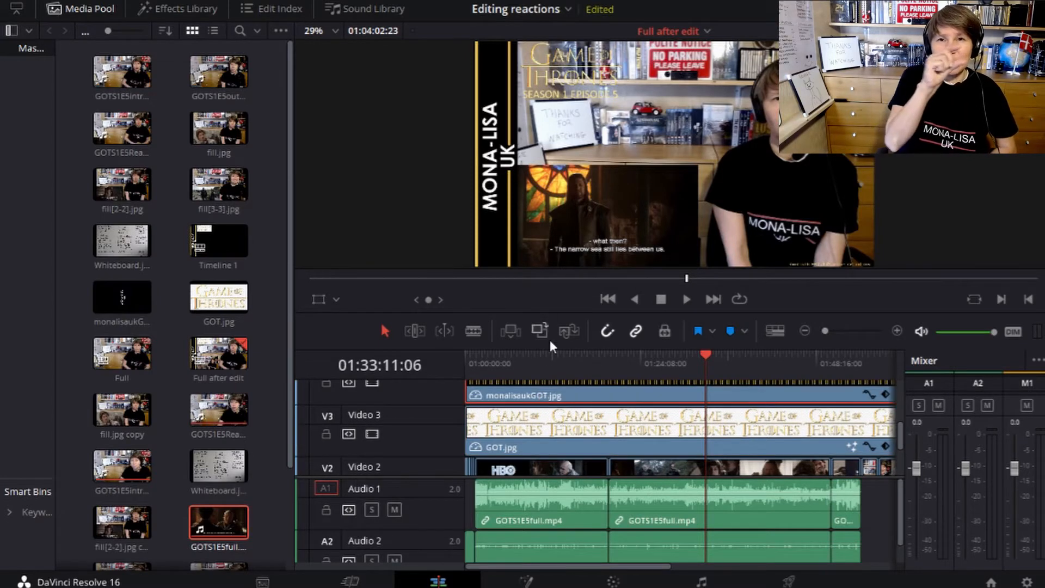
pyautogui.scroll(4, 558, 402)
pyautogui.click(558, 402)
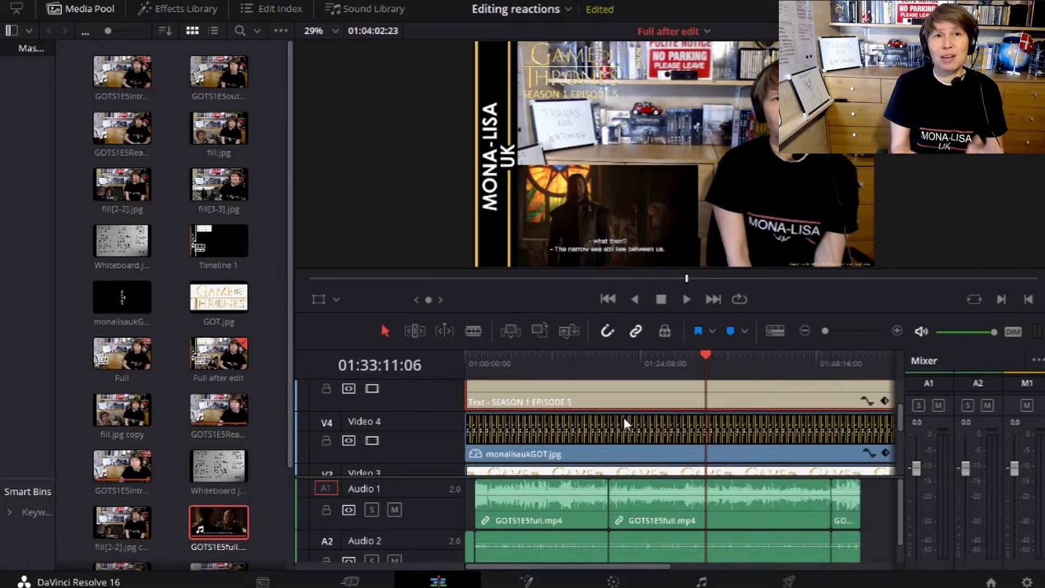
pyautogui.scroll(3, 624, 423)
pyautogui.click(583, 393)
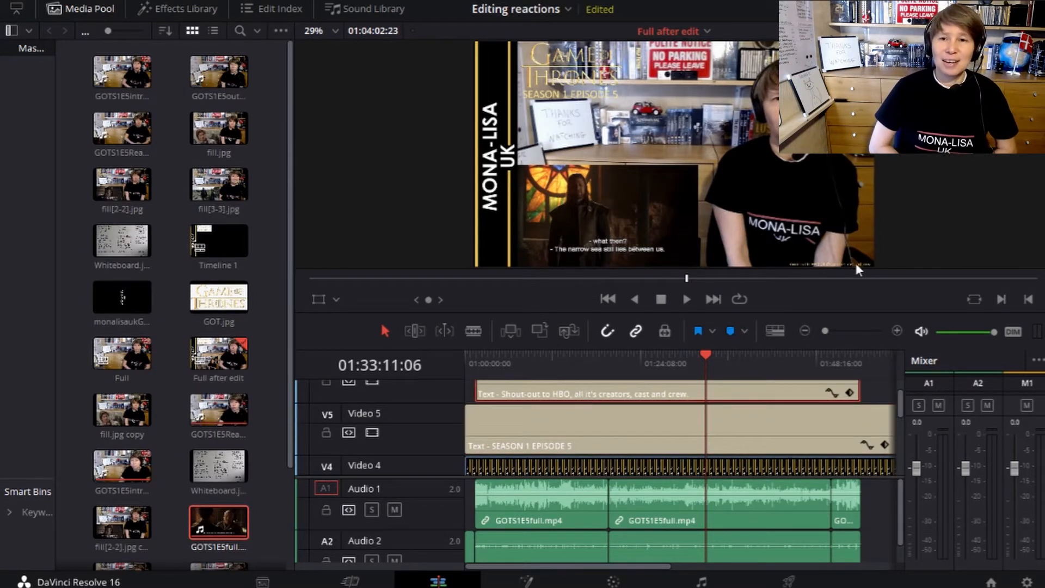
pyautogui.click(819, 9)
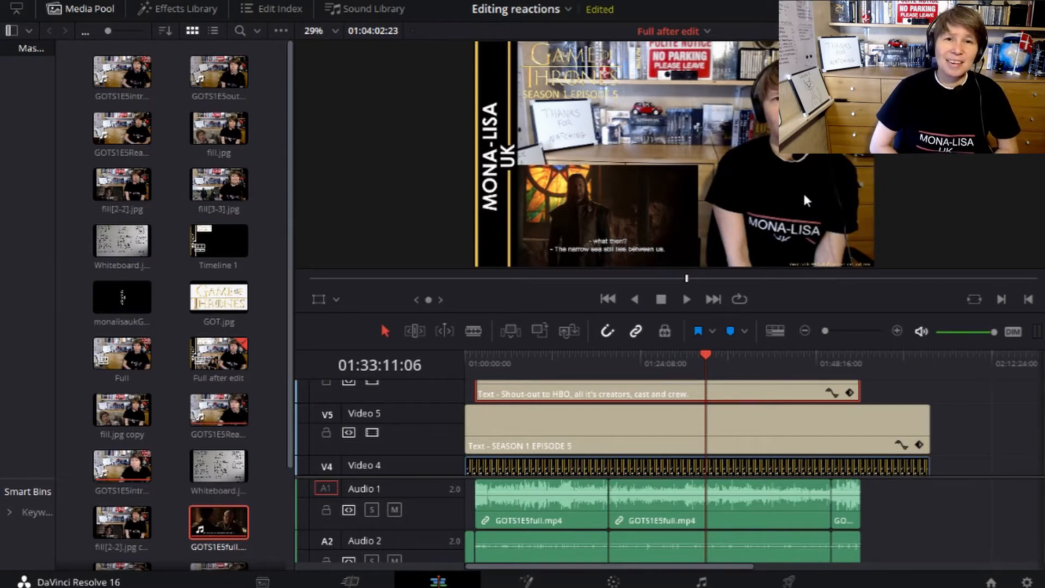
# Switch to the Act 1 timeline and divide 14 by 3 in Calculator to work out the length of each third.
pyautogui.click(665, 33)
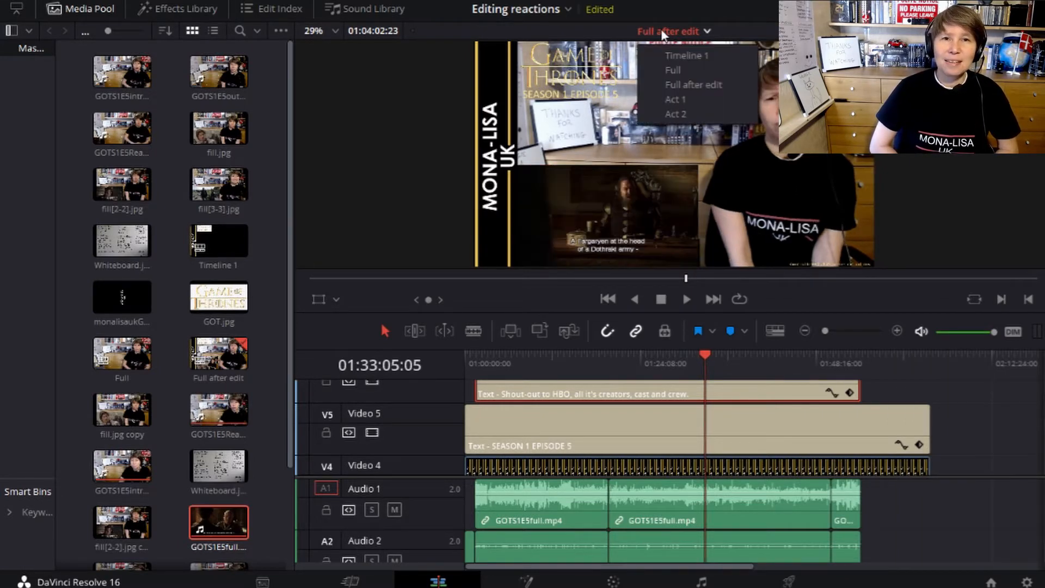
pyautogui.click(679, 102)
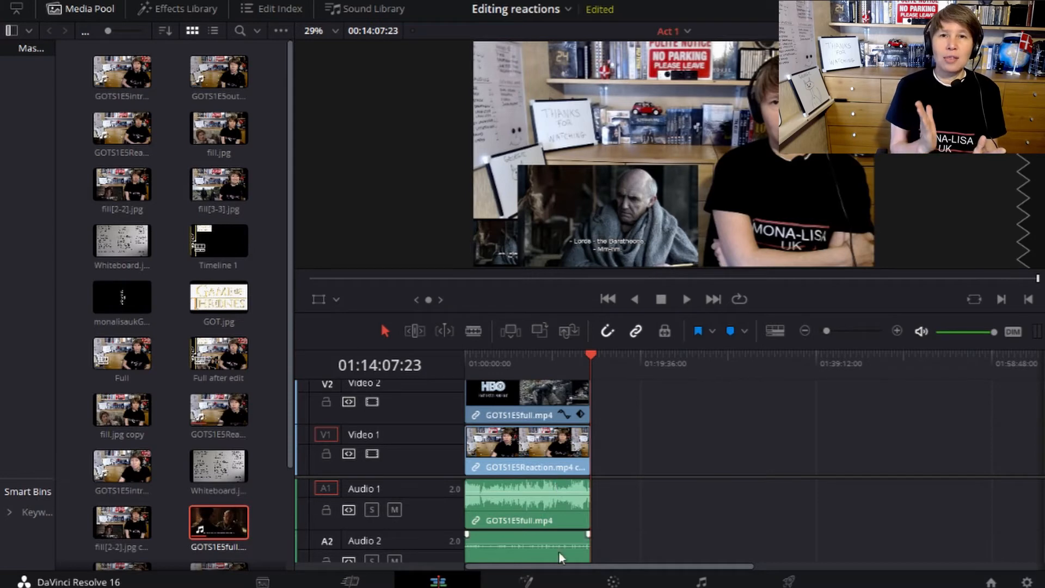
pyautogui.click(573, 587)
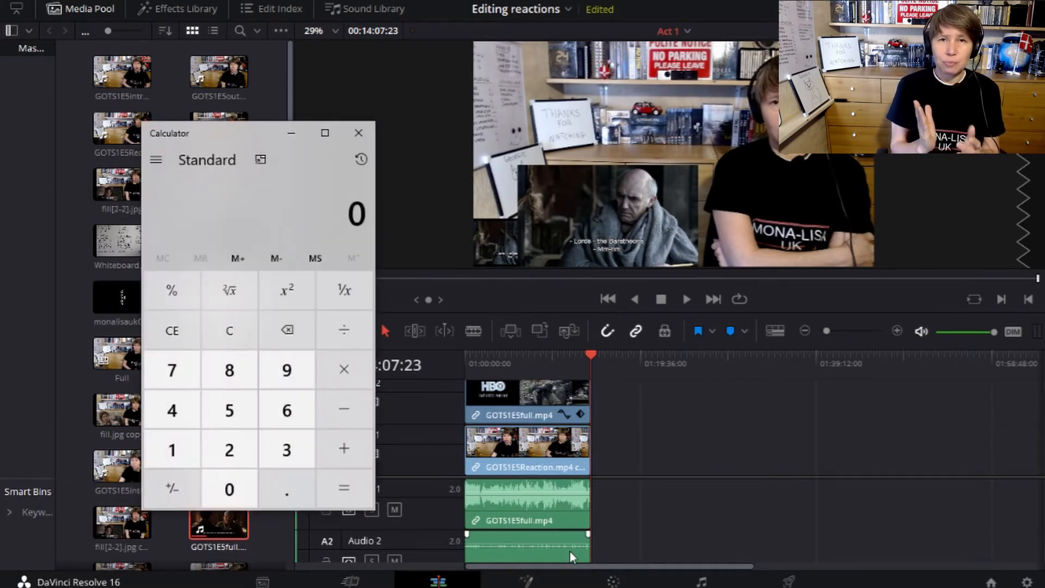
pyautogui.write('14')
pyautogui.press('/')
pyautogui.write('3')
pyautogui.press('Return')
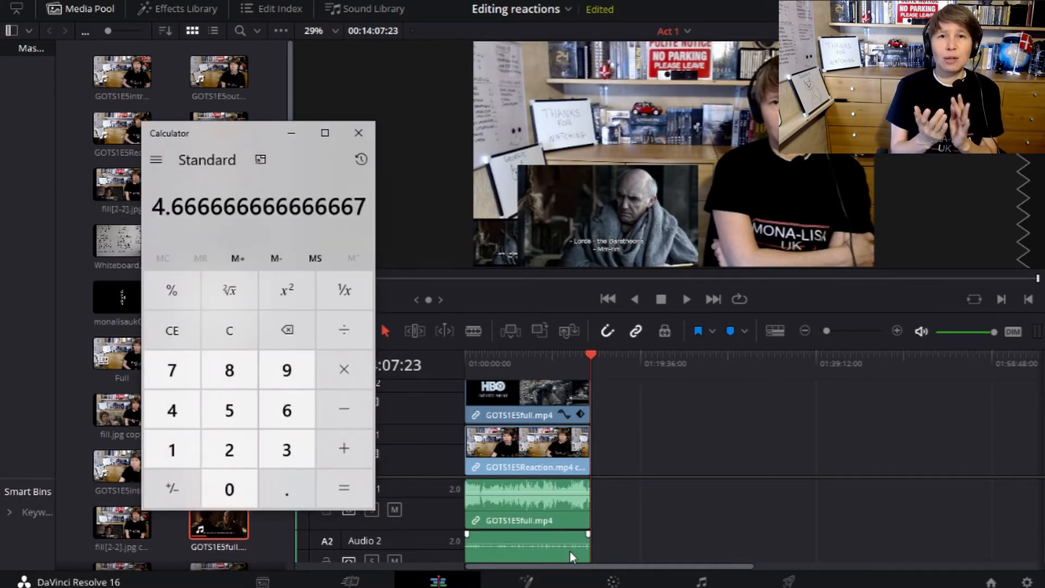
pyautogui.click(358, 133)
# Split the Act 1 episode and reaction clips with their audio at 01:06:07:17.
pyautogui.moveTo(512, 357); pyautogui.dragTo(503, 358)
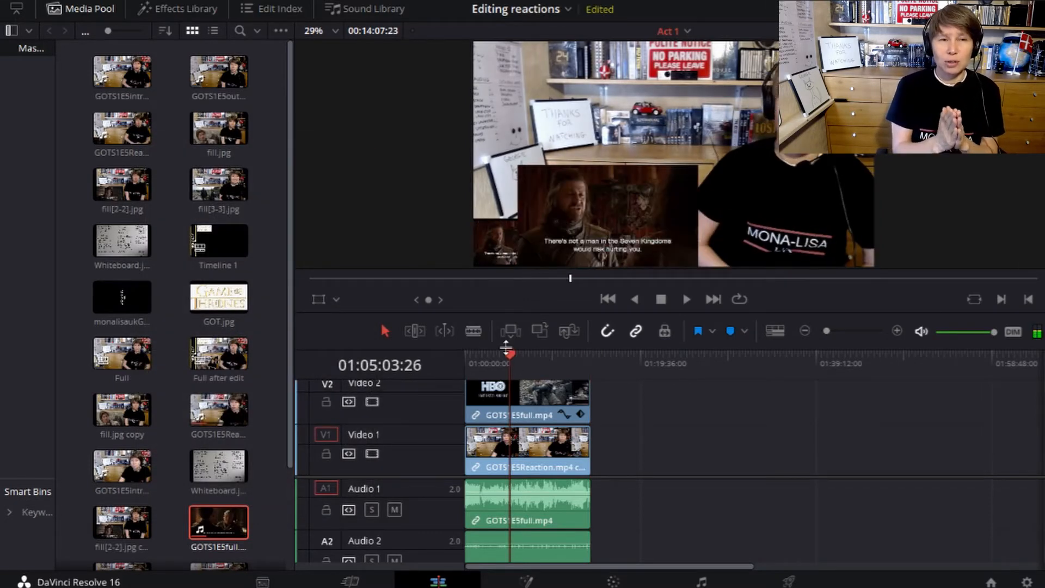
pyautogui.moveTo(510, 354); pyautogui.dragTo(519, 356)
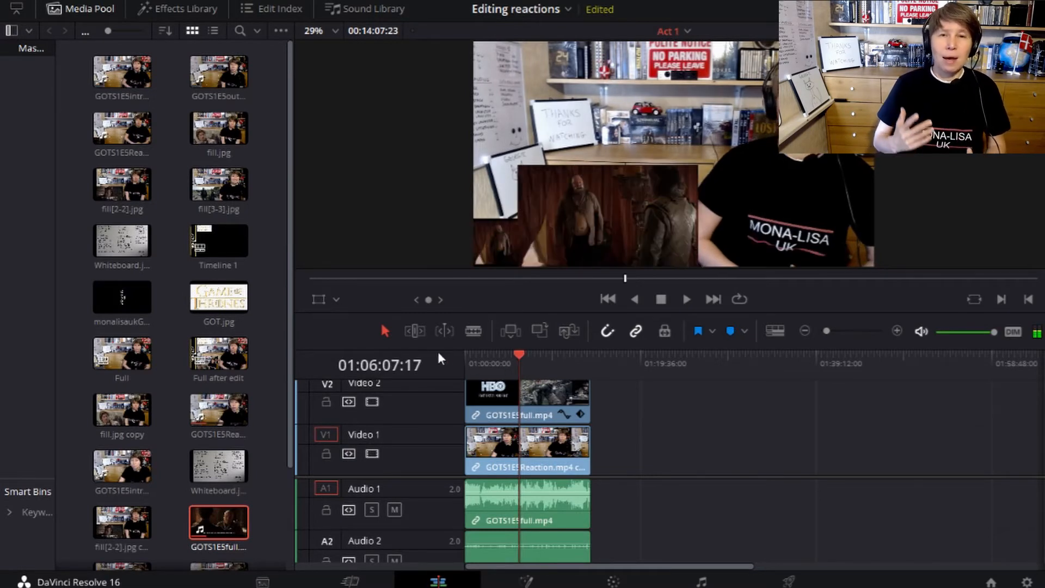
pyautogui.press('b')
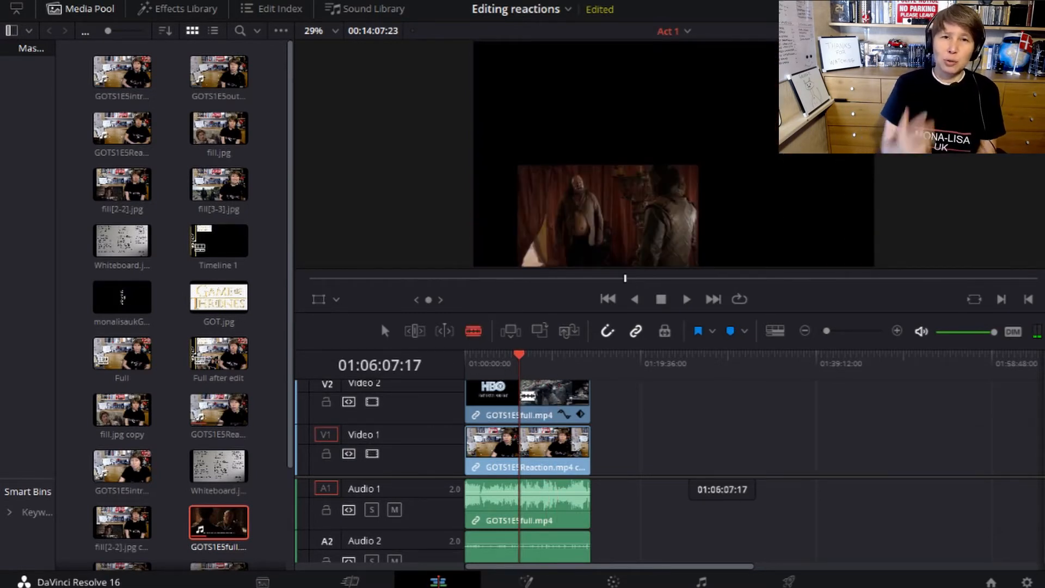
pyautogui.click(520, 393)
pyautogui.click(520, 446)
pyautogui.click(385, 330)
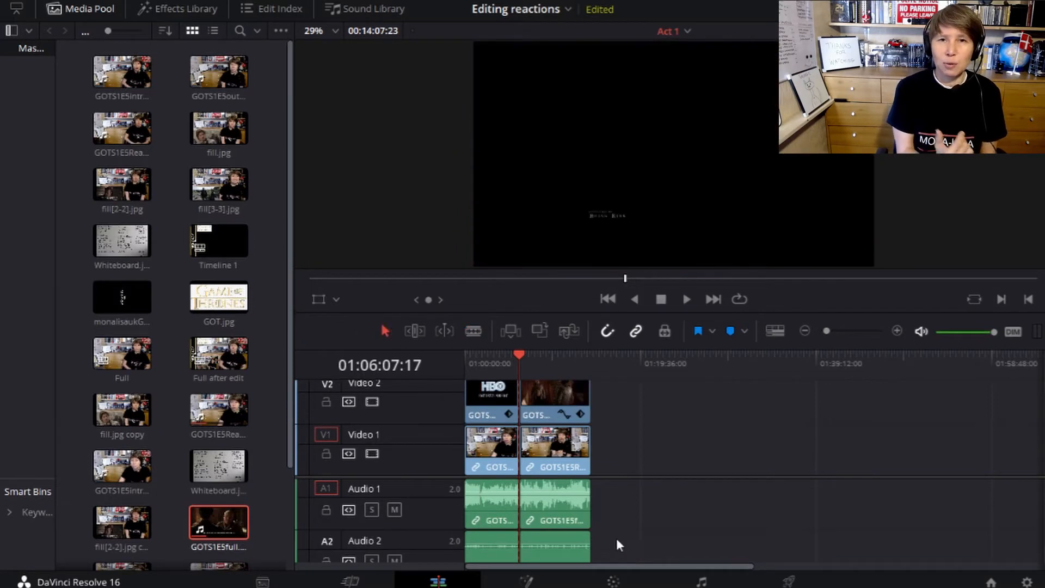
# Move the linked clips after the first cut further along the timeline, leaving a gap of about 4.5 minutes.
pyautogui.click(569, 417)
pyautogui.scroll(1, 568, 422)
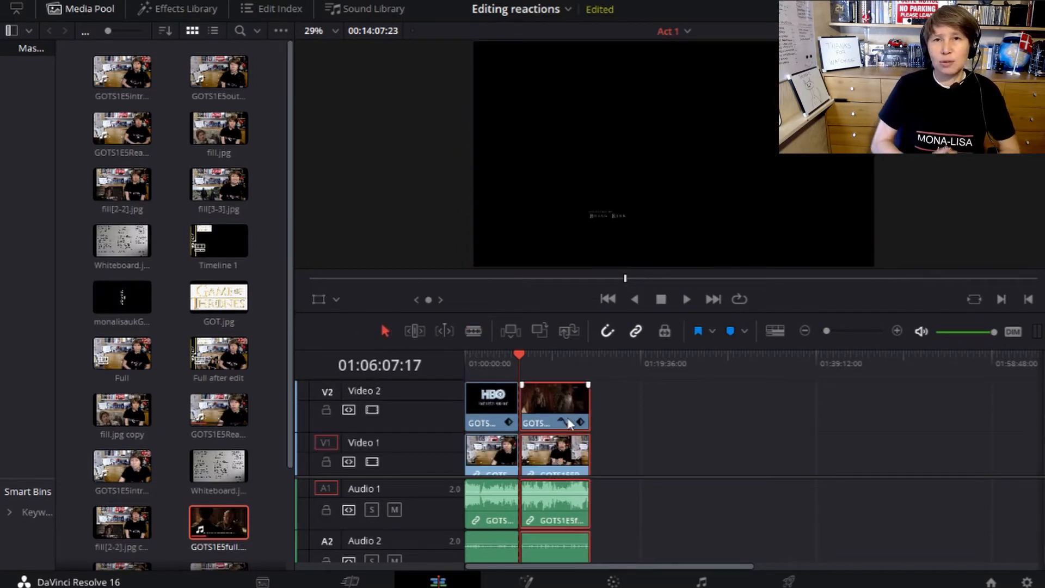
pyautogui.moveTo(570, 424); pyautogui.dragTo(609, 408)
# Split the second section's video and audio clips at 01:14:47:03.
pyautogui.click(591, 354)
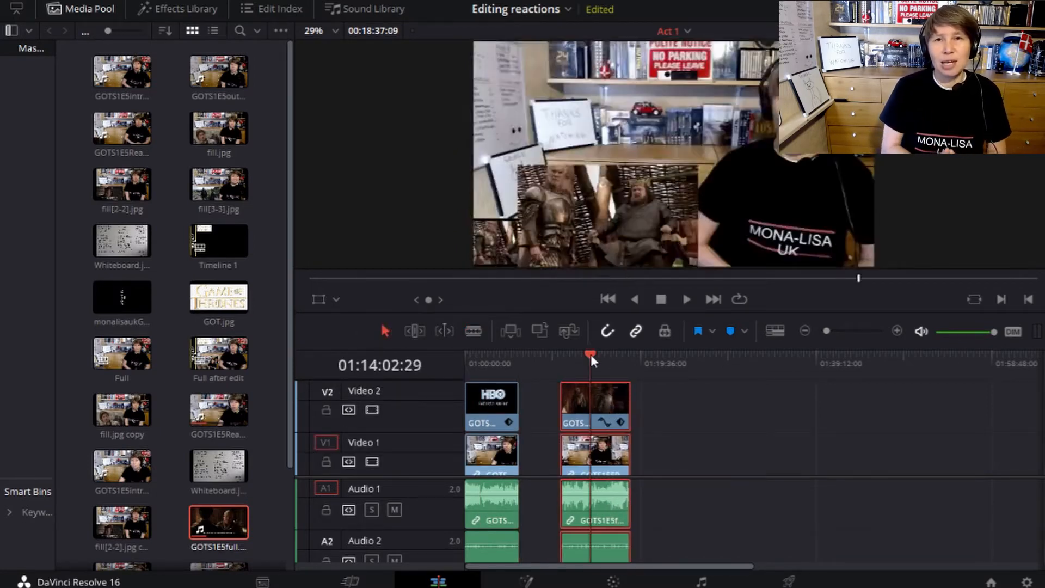
pyautogui.moveTo(590, 355); pyautogui.dragTo(597, 357)
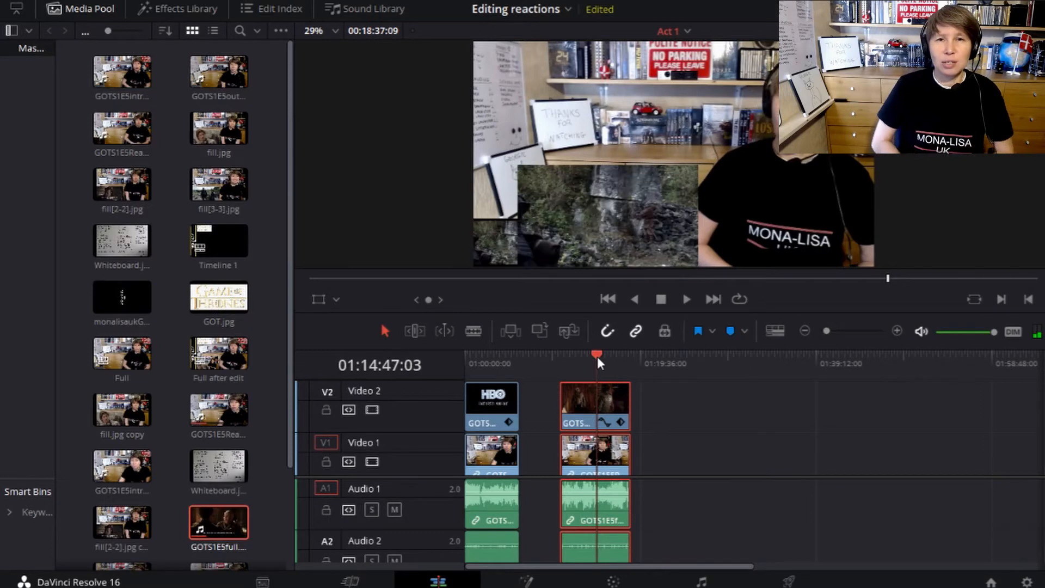
pyautogui.click(473, 330)
pyautogui.click(598, 412)
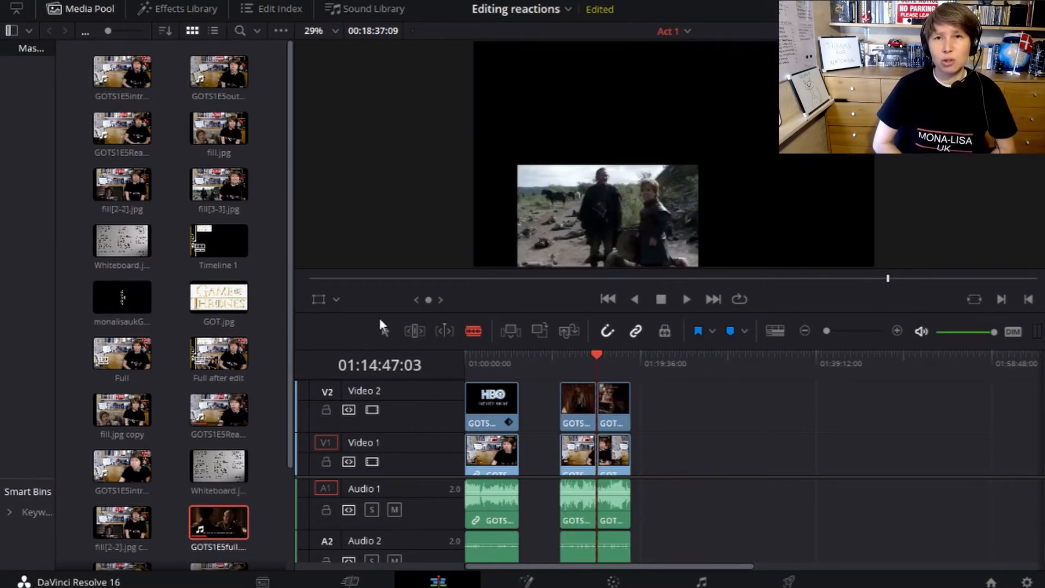
# Move the third section's clips away from the second, leaving a gap of about 5 minutes, and return the playhead to the start.
pyautogui.press('a')
pyautogui.moveTo(690, 542)
pyautogui.mouseDown()
pyautogui.moveTo(625, 410)
pyautogui.moveTo(673, 410)
pyautogui.mouseUp()
pyautogui.press('Home')
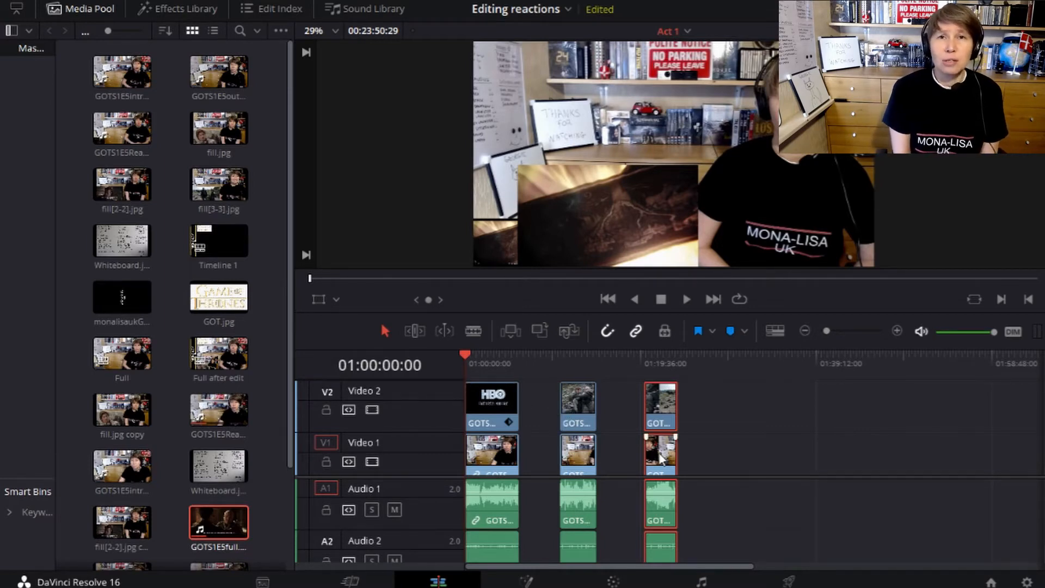
# Switch to the GOTS1E5 project and open its Youtube timeline.
pyautogui.click(665, 33)
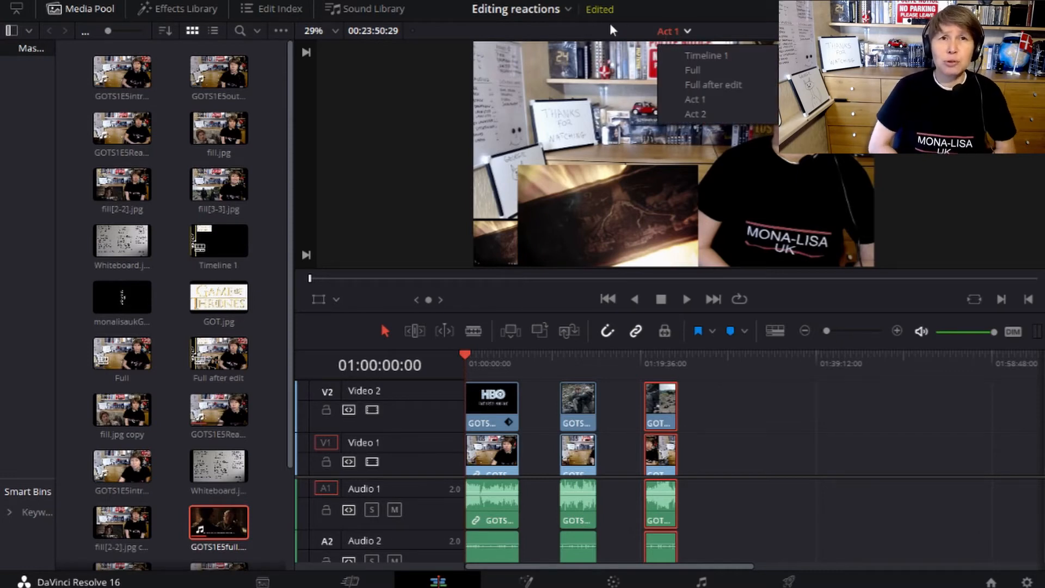
pyautogui.click(514, 11)
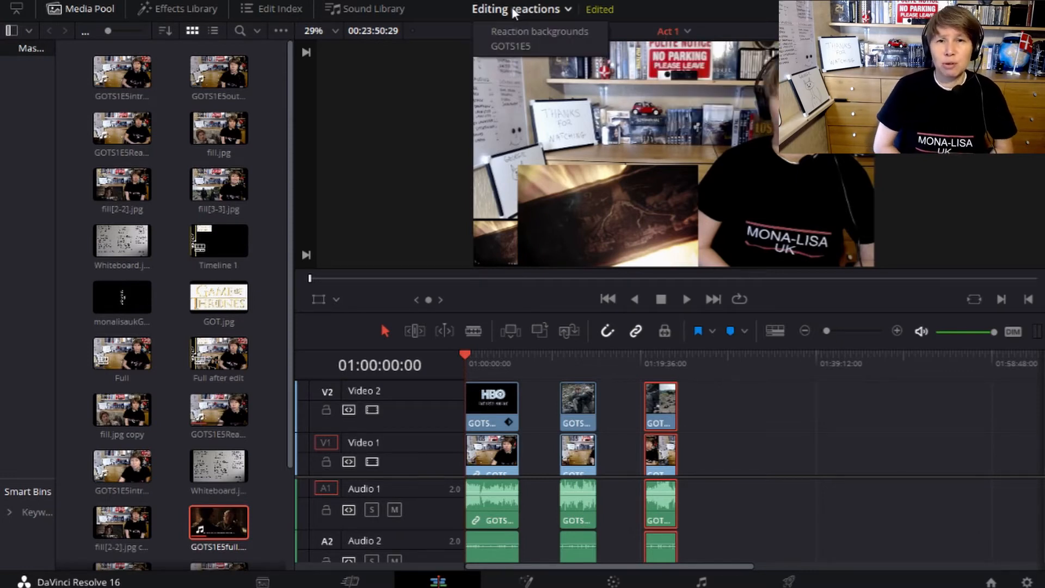
pyautogui.click(512, 46)
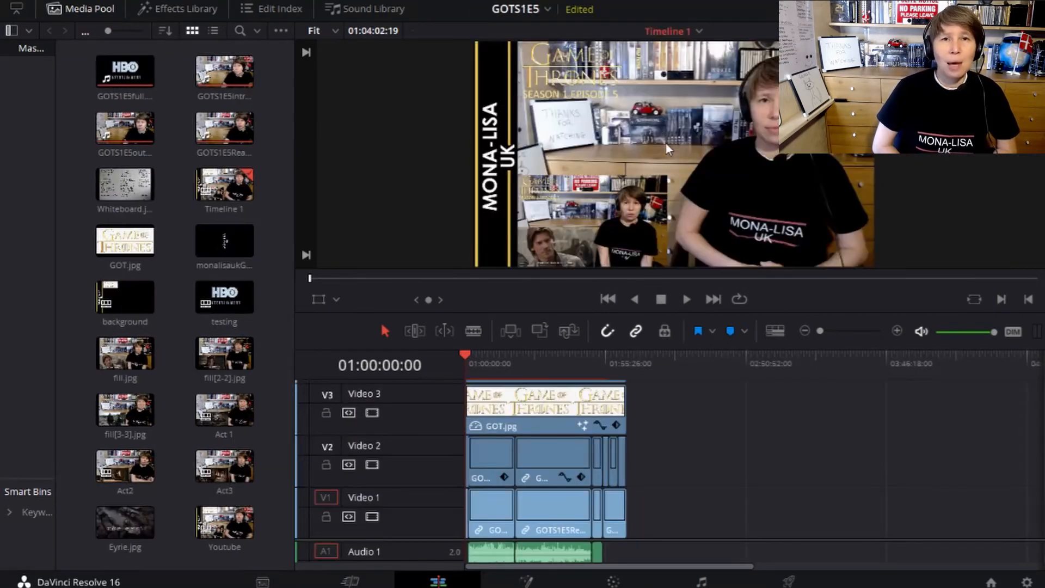
pyautogui.click(685, 31)
pyautogui.click(691, 143)
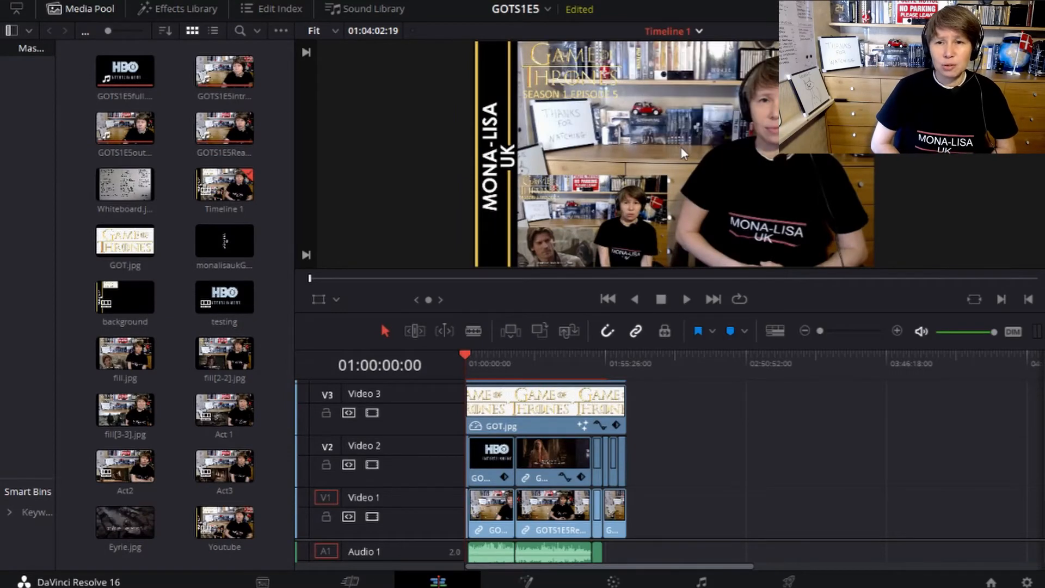
# Examine the short cuts and fill images on the Youtube timeline between 01:10:00:23 and 01:10:11:22, with the media pool hidden.
pyautogui.click(636, 361)
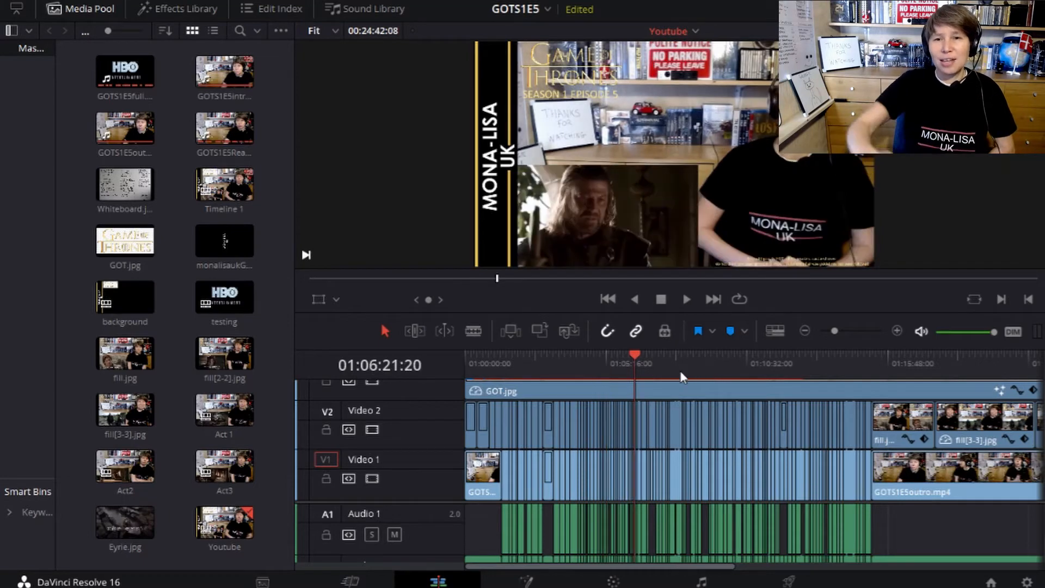
pyautogui.click(739, 364)
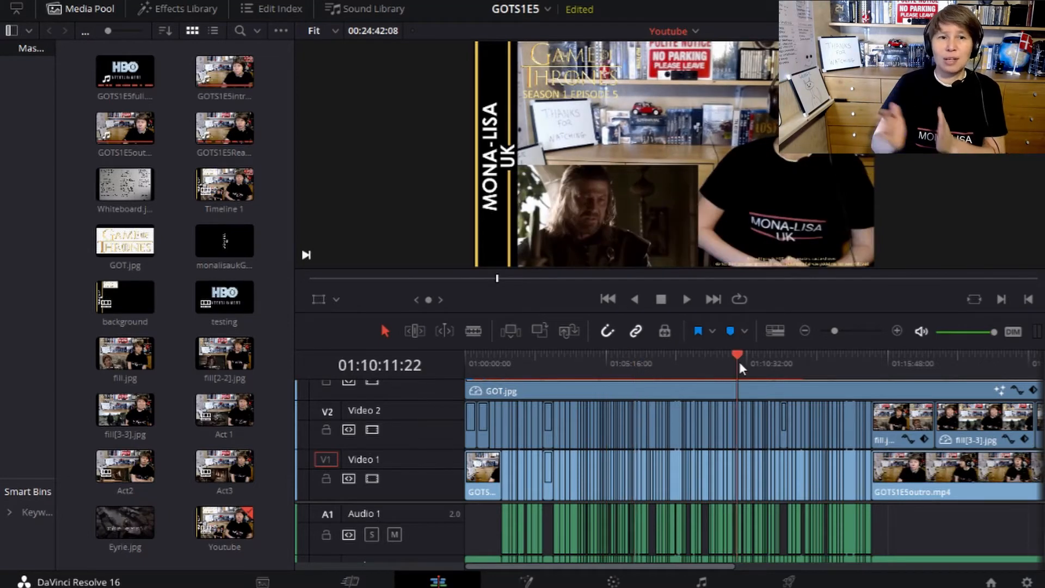
pyautogui.click(67, 12)
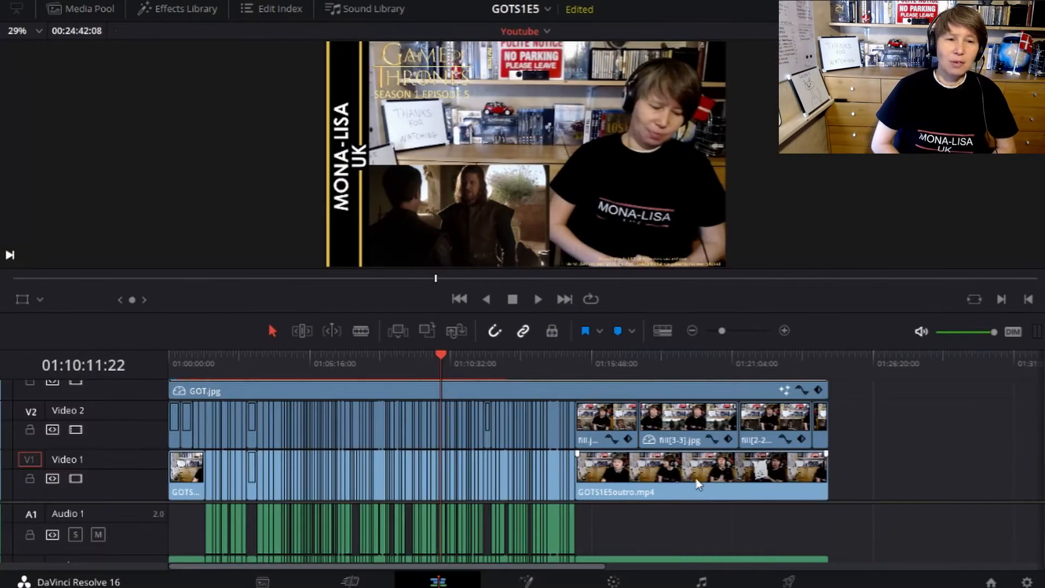
pyautogui.click(748, 332)
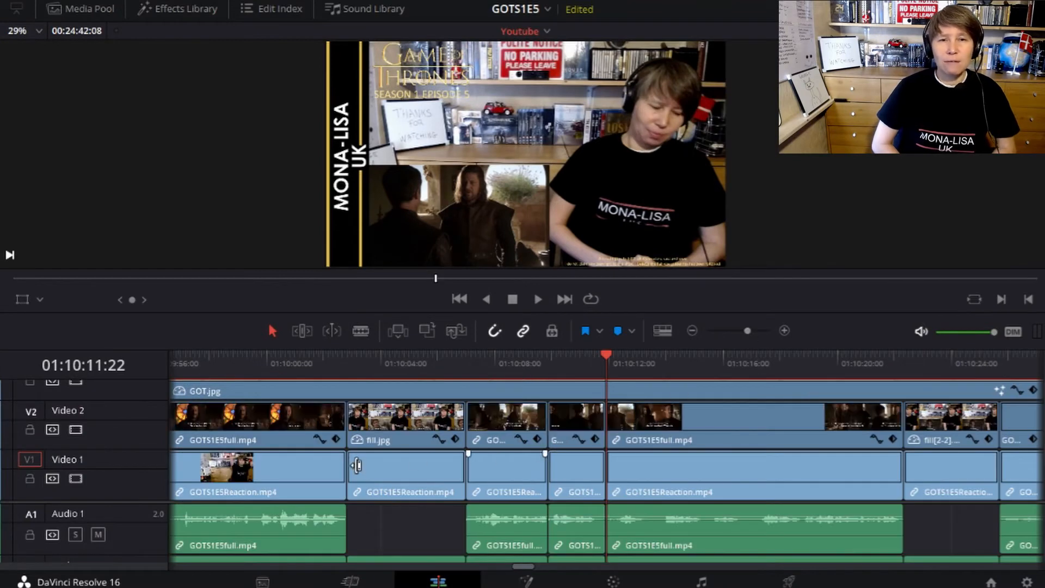
pyautogui.scroll(1, 435, 409)
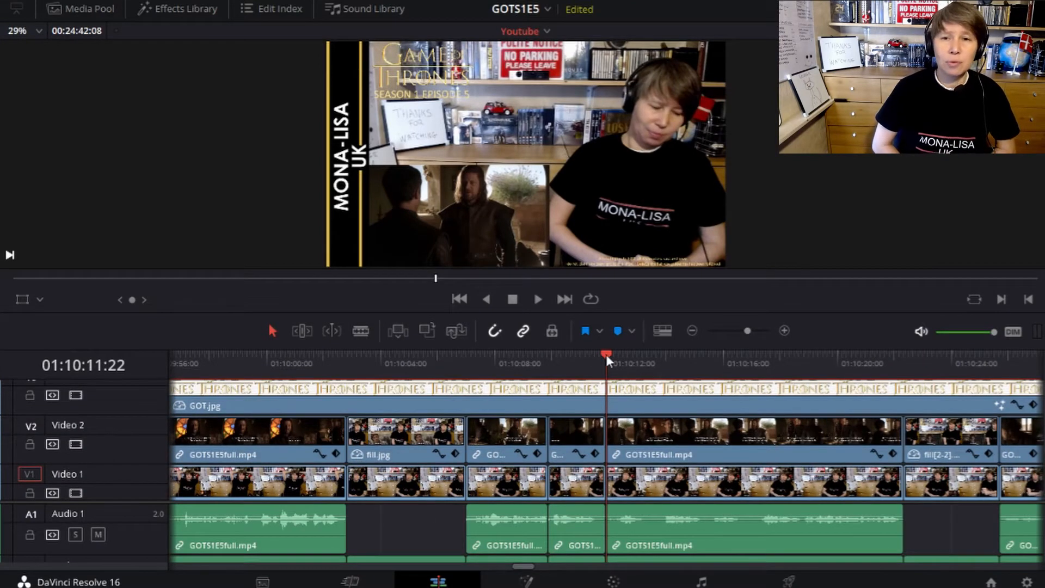
pyautogui.moveTo(606, 355); pyautogui.dragTo(295, 394)
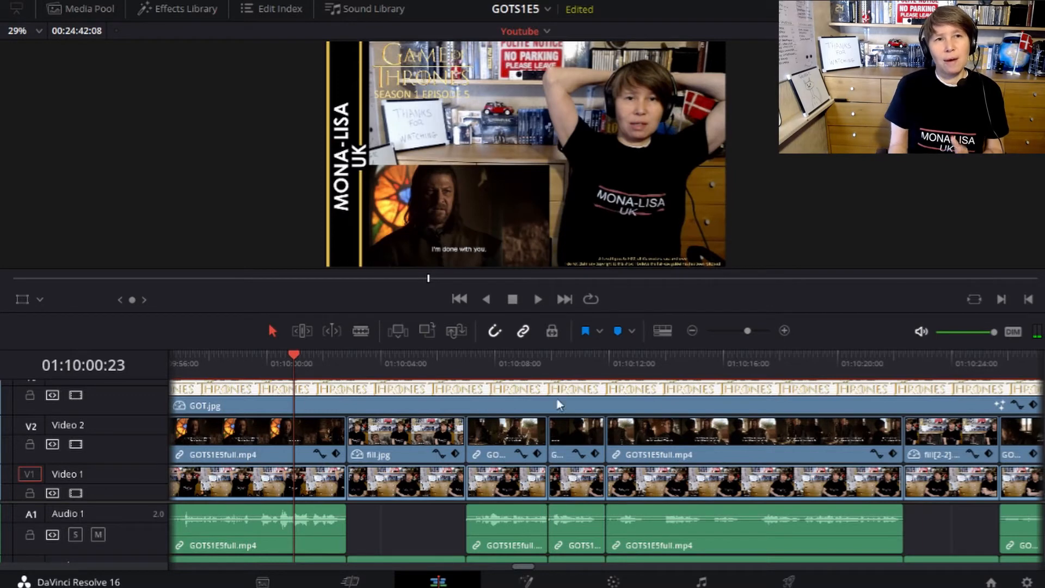
pyautogui.click(693, 331)
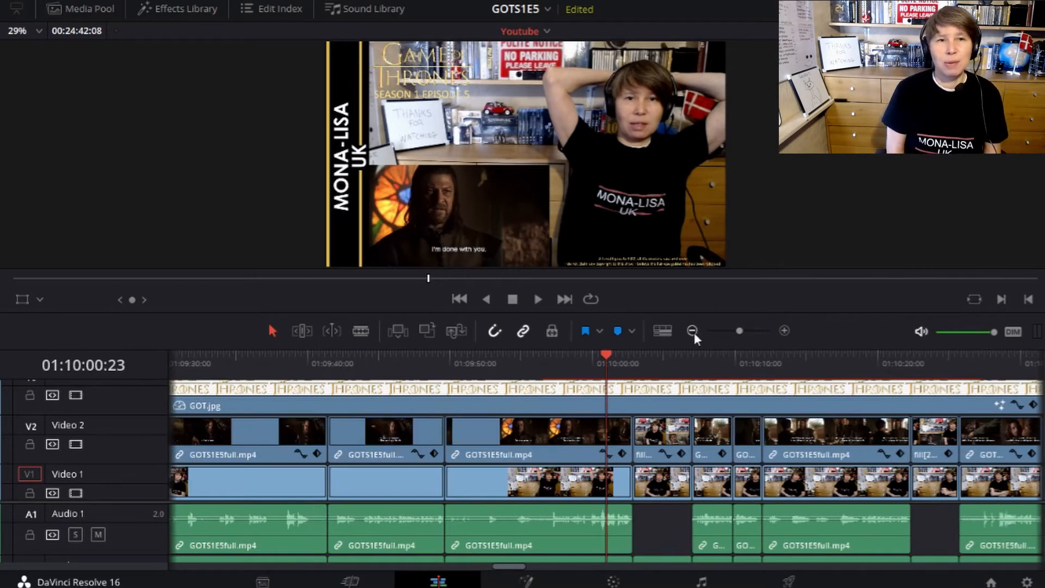
pyautogui.click(693, 331)
pyautogui.click(693, 331)
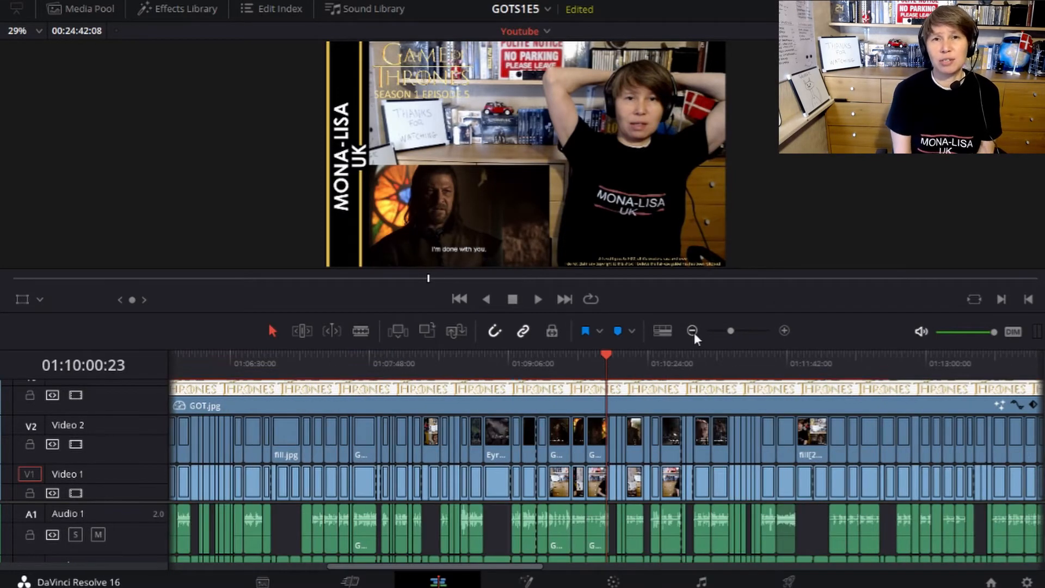
# Switch to Timeline 1 and place the playhead at 01:43:19:04.
pyautogui.click(521, 31)
pyautogui.click(551, 55)
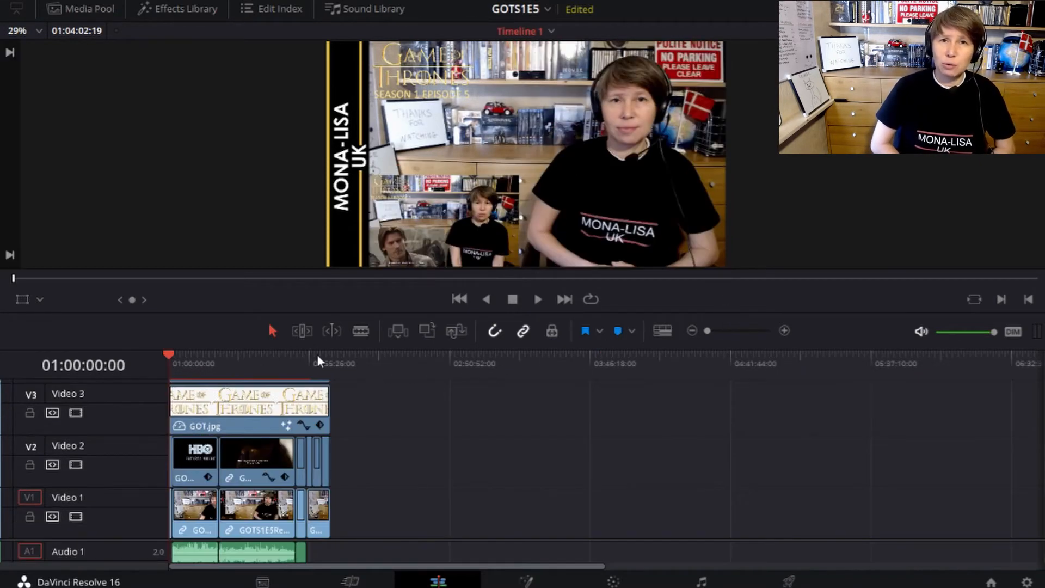
pyautogui.click(278, 359)
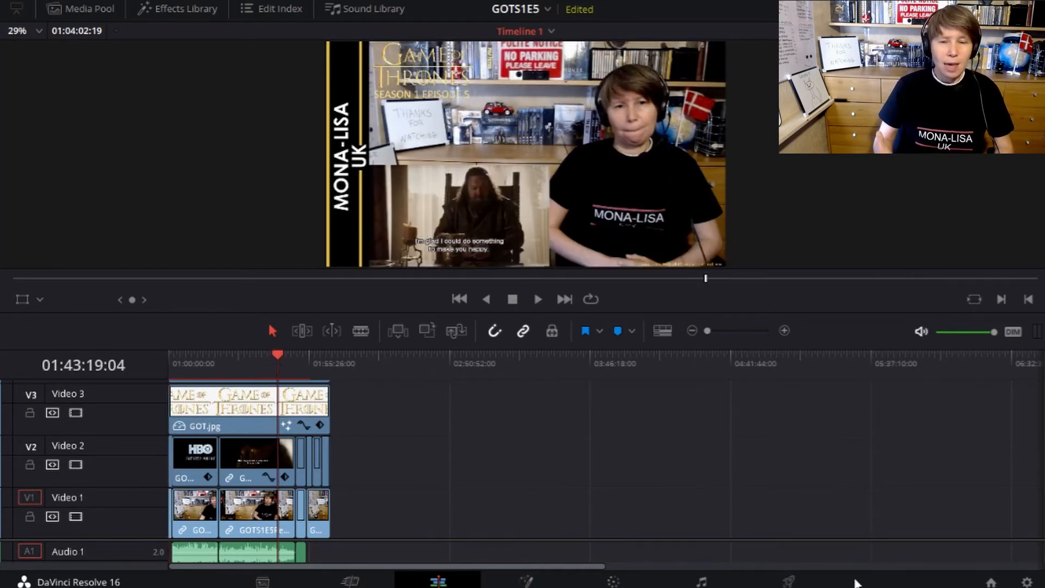
# Go to the Deliver page, choose the YouTube 1080p preset for Timeline 1, set the format to MP4 and review the render settings.
pyautogui.click(789, 581)
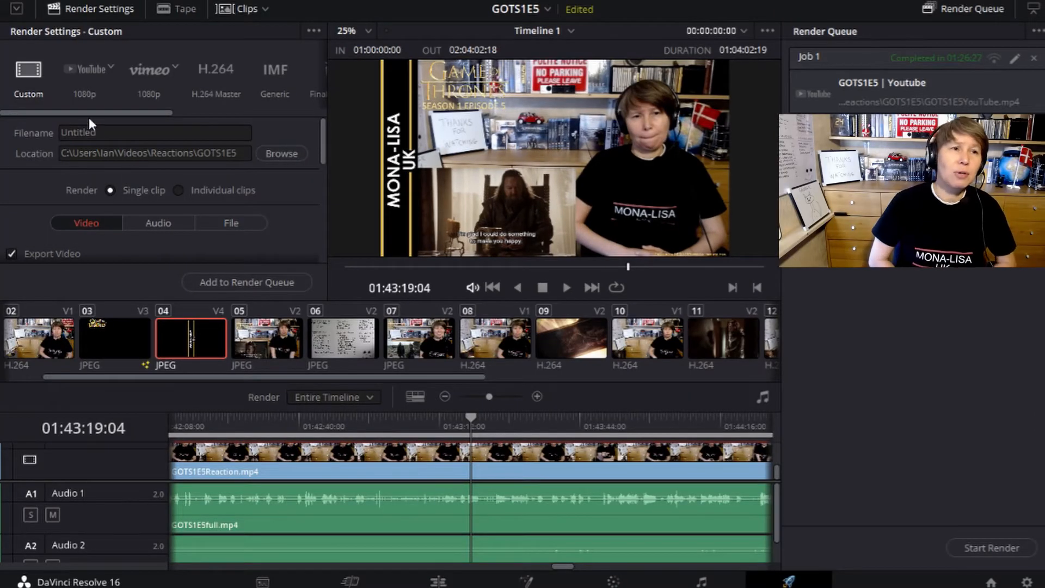
pyautogui.click(85, 90)
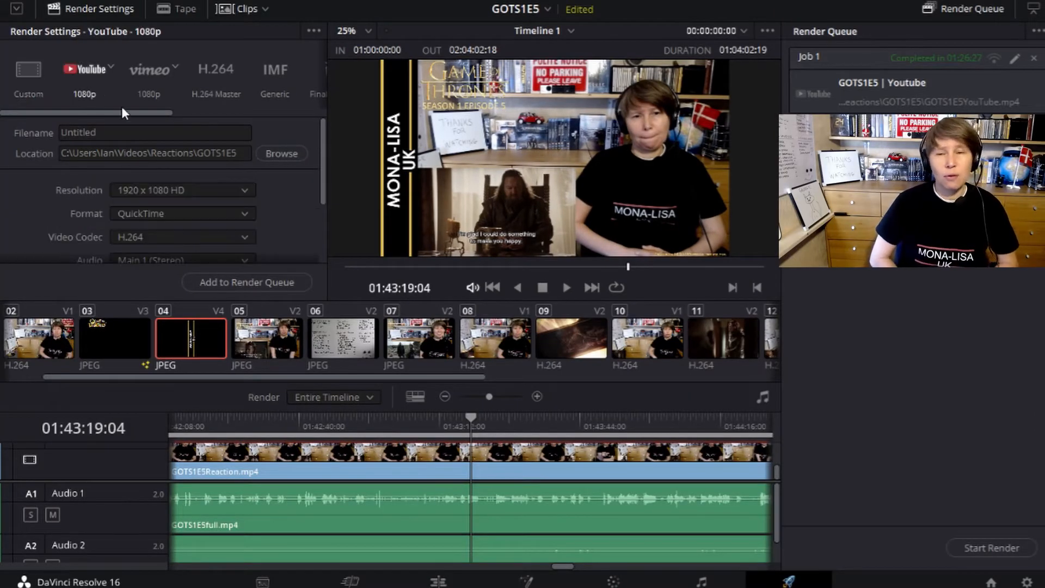
pyautogui.click(148, 216)
pyautogui.click(146, 234)
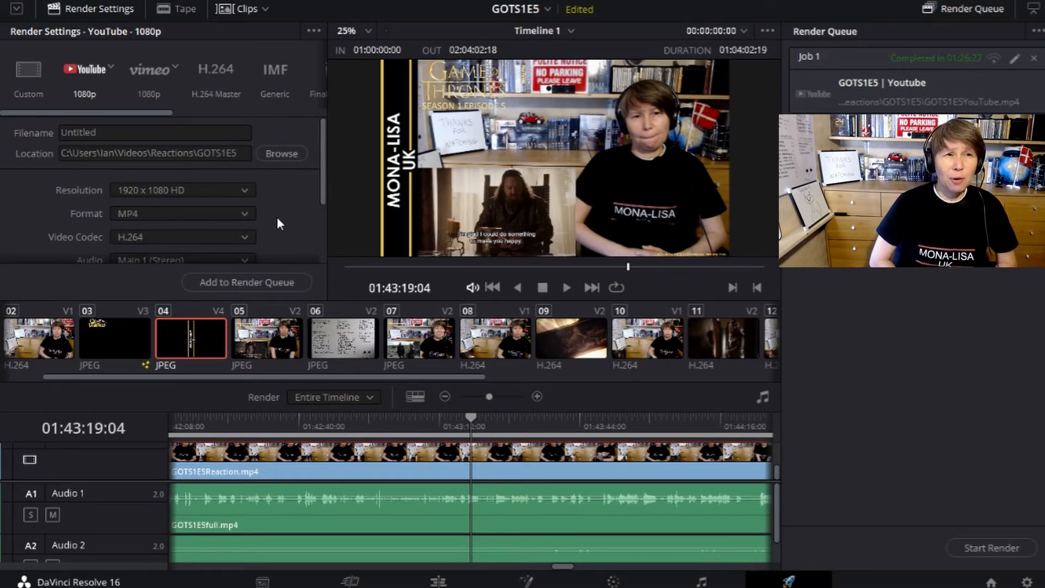
pyautogui.scroll(-2, 261, 215)
pyautogui.scroll(2, 252, 216)
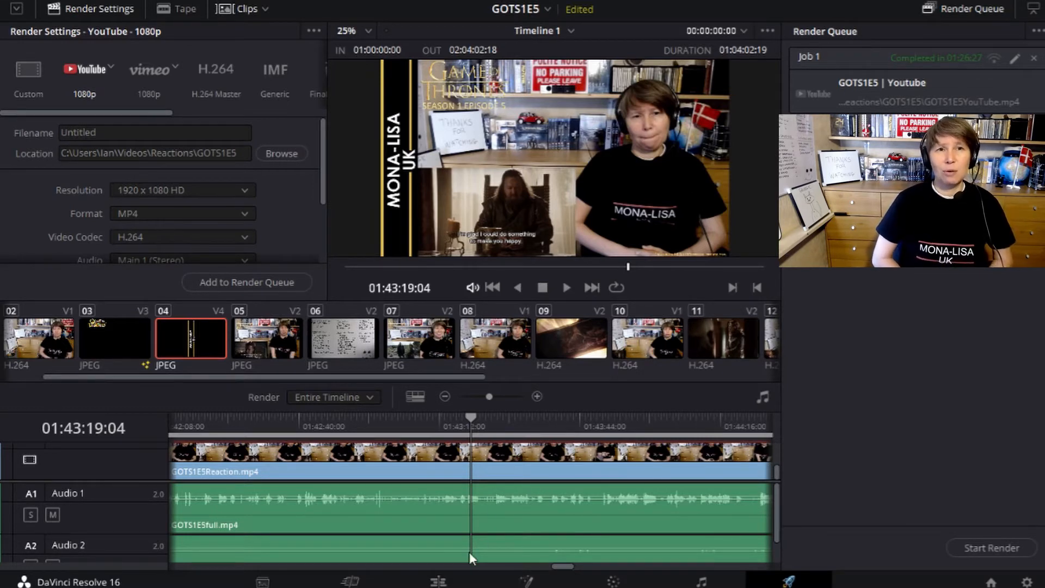
# Return to the Edit page and examine Timeline 1 around 01:44:01:12 and up to 01:51:43:04.
pyautogui.click(438, 582)
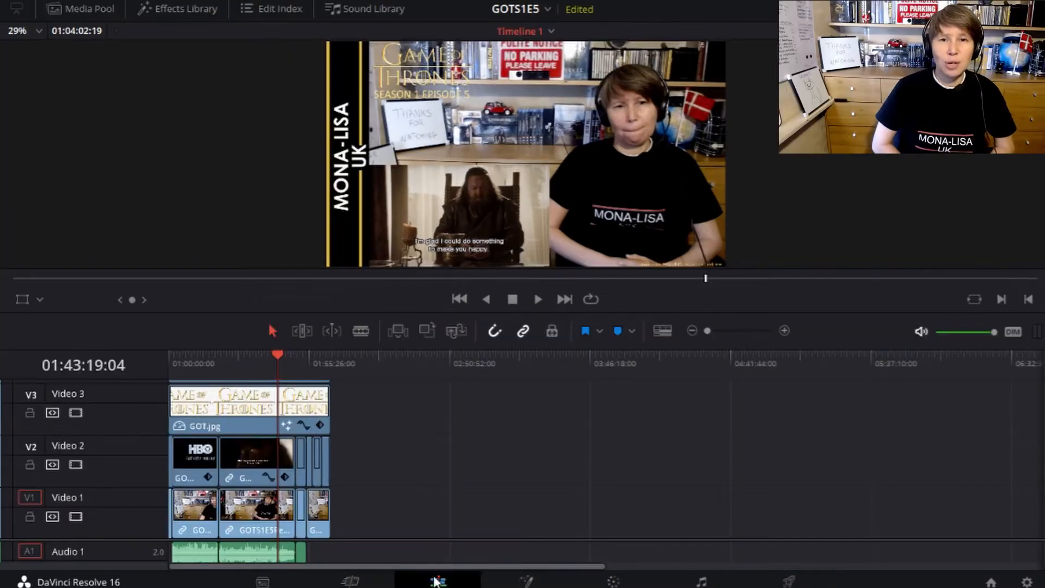
pyautogui.click(755, 330)
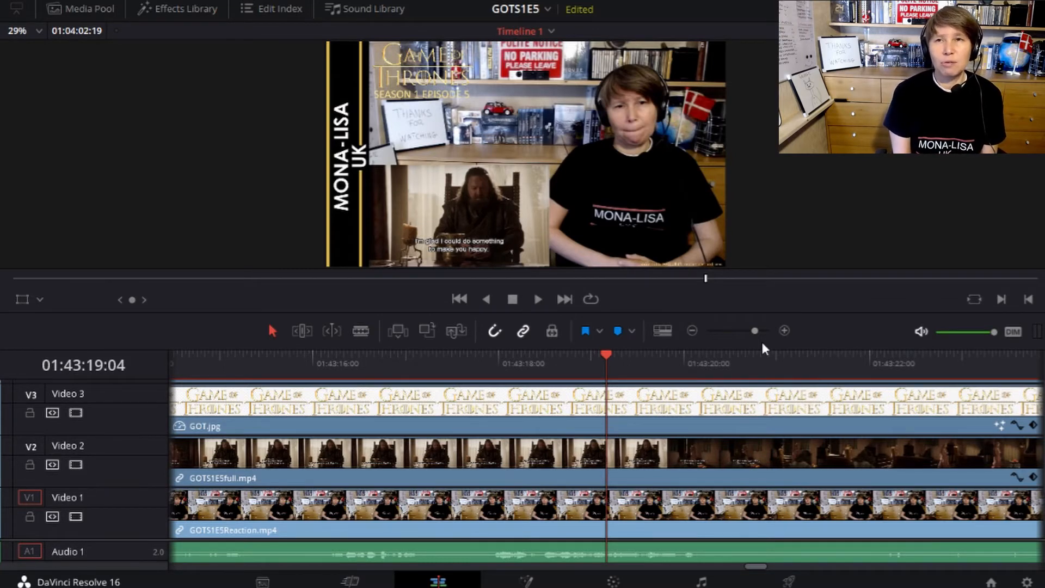
pyautogui.click(692, 334)
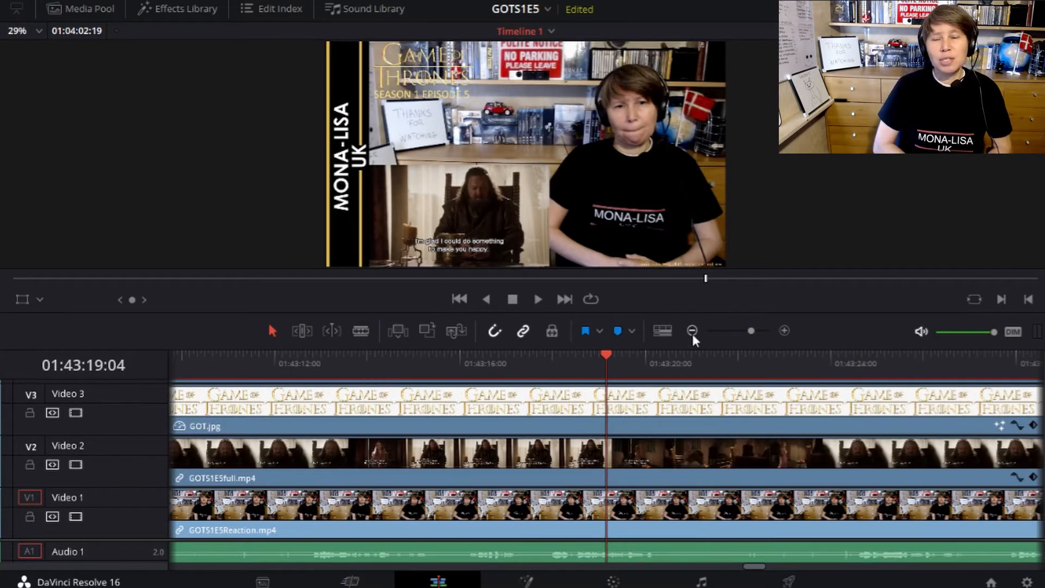
pyautogui.click(693, 333)
pyautogui.click(693, 333)
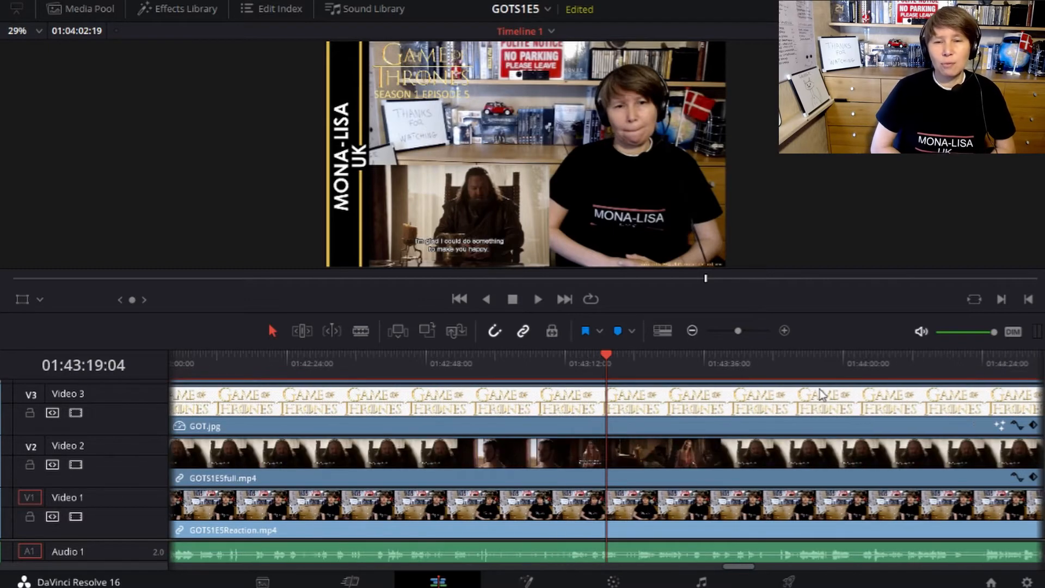
pyautogui.click(851, 364)
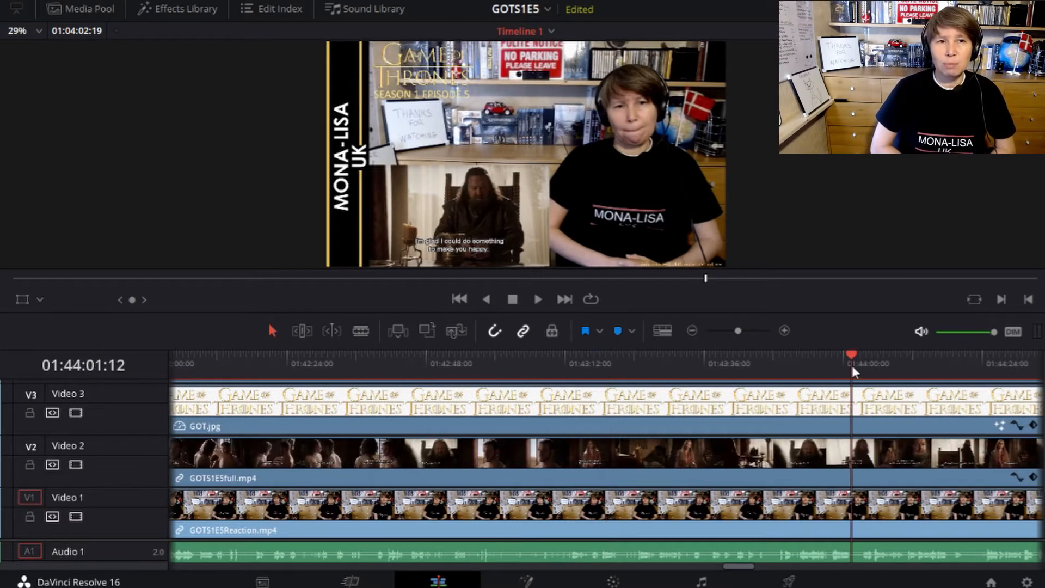
pyautogui.click(692, 330)
pyautogui.click(692, 331)
pyautogui.click(692, 330)
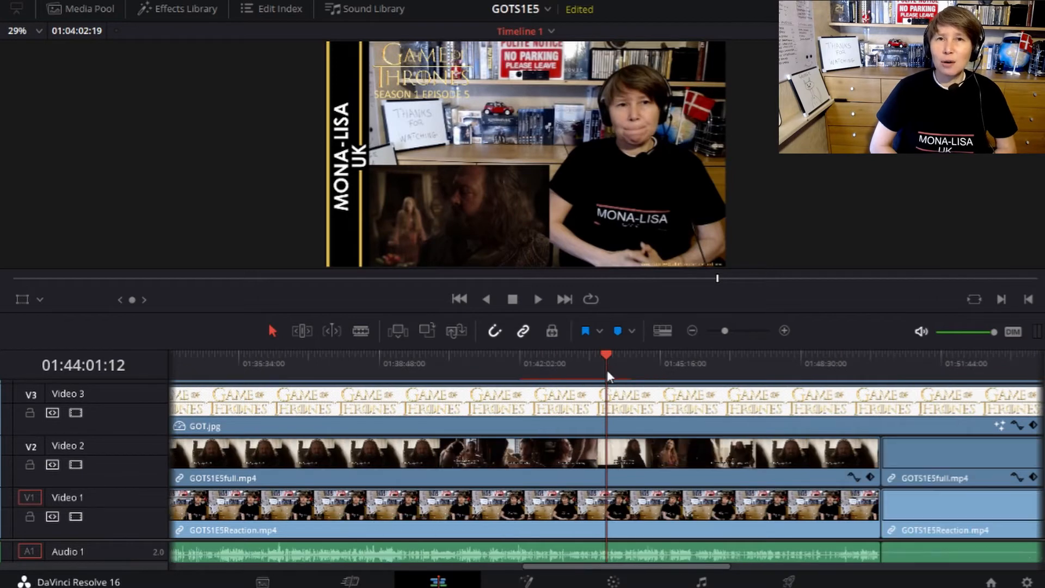
pyautogui.moveTo(608, 370); pyautogui.dragTo(944, 395)
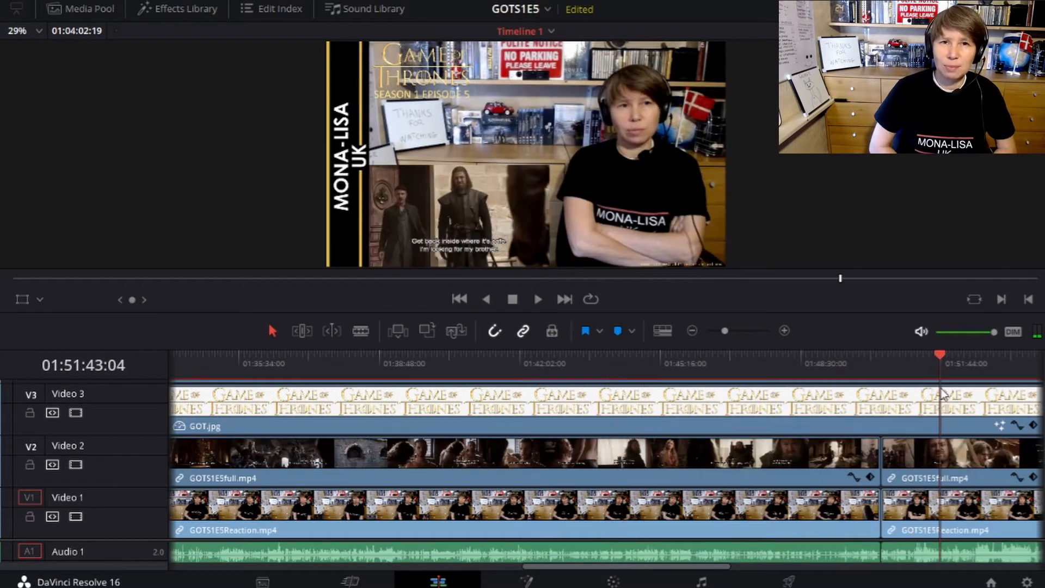